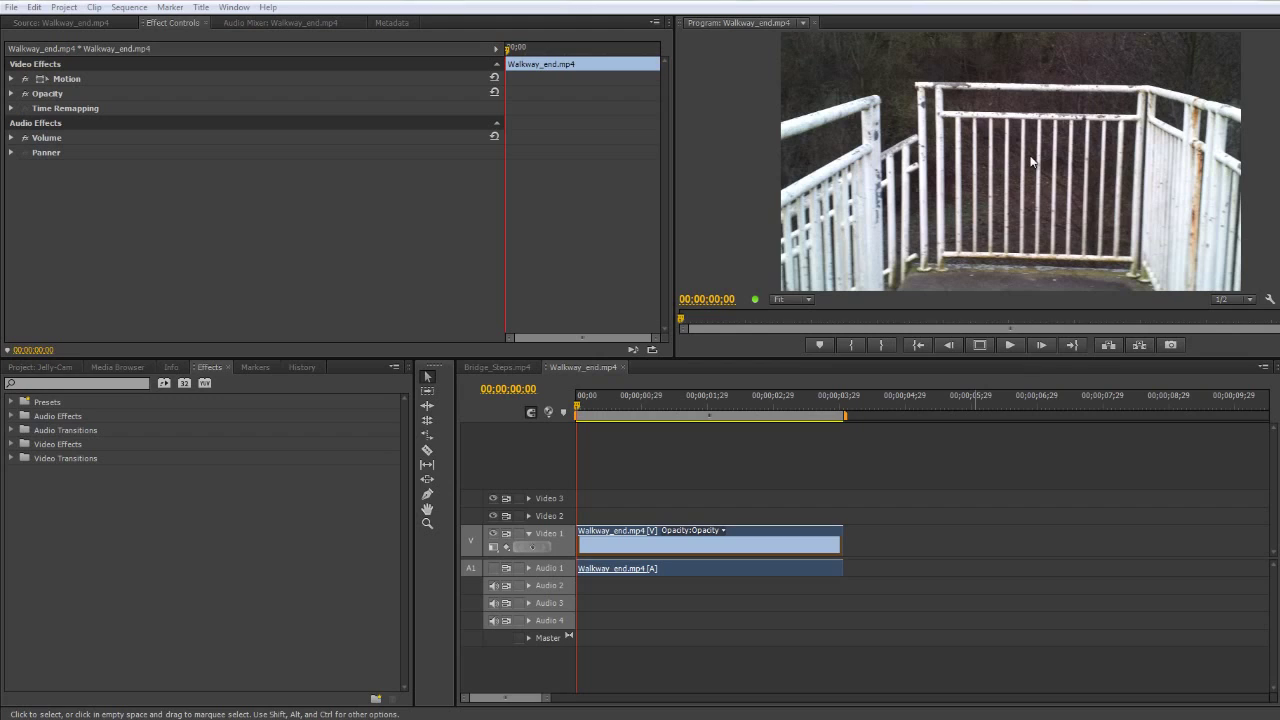
- Show the project clips in List View, scrolling to the 1920 x 1080 and 30.02 fps columns
{"action": "left_click", "coordinate": [42, 369]}
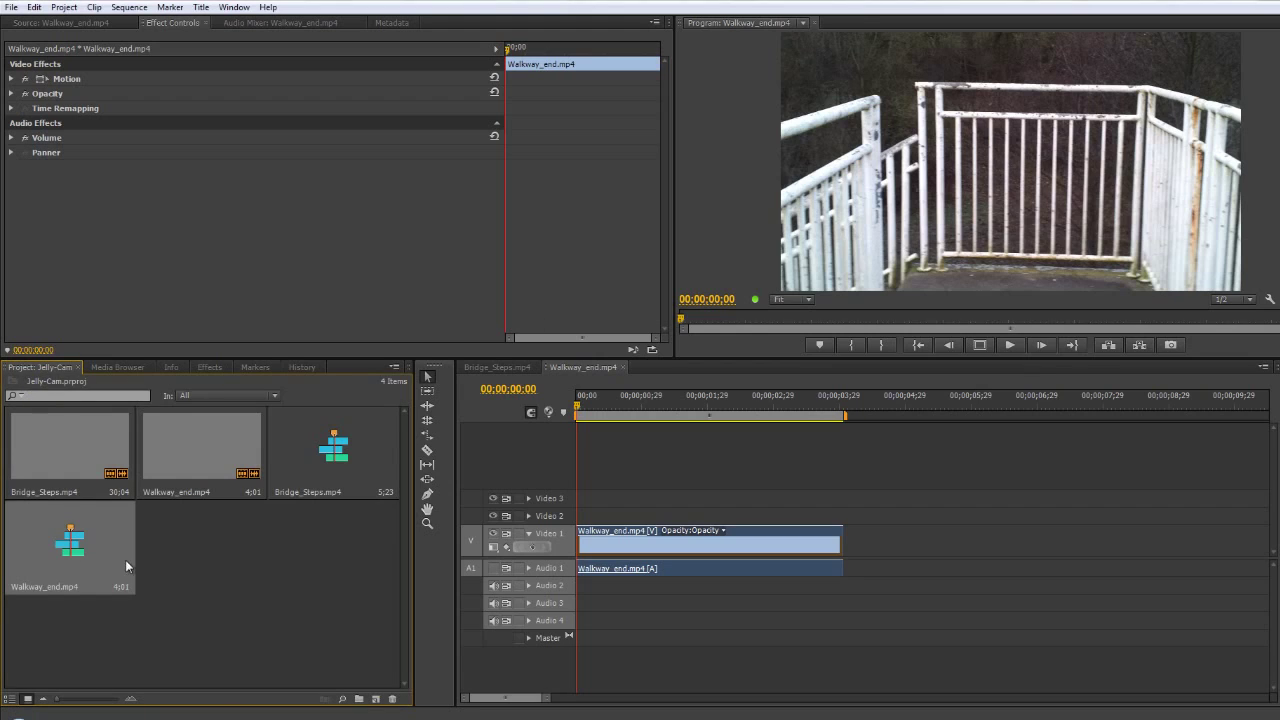
{"action": "left_click", "coordinate": [10, 699]}
{"action": "left_click_drag", "start_coordinate": [152, 686], "coordinate": [215, 675]}
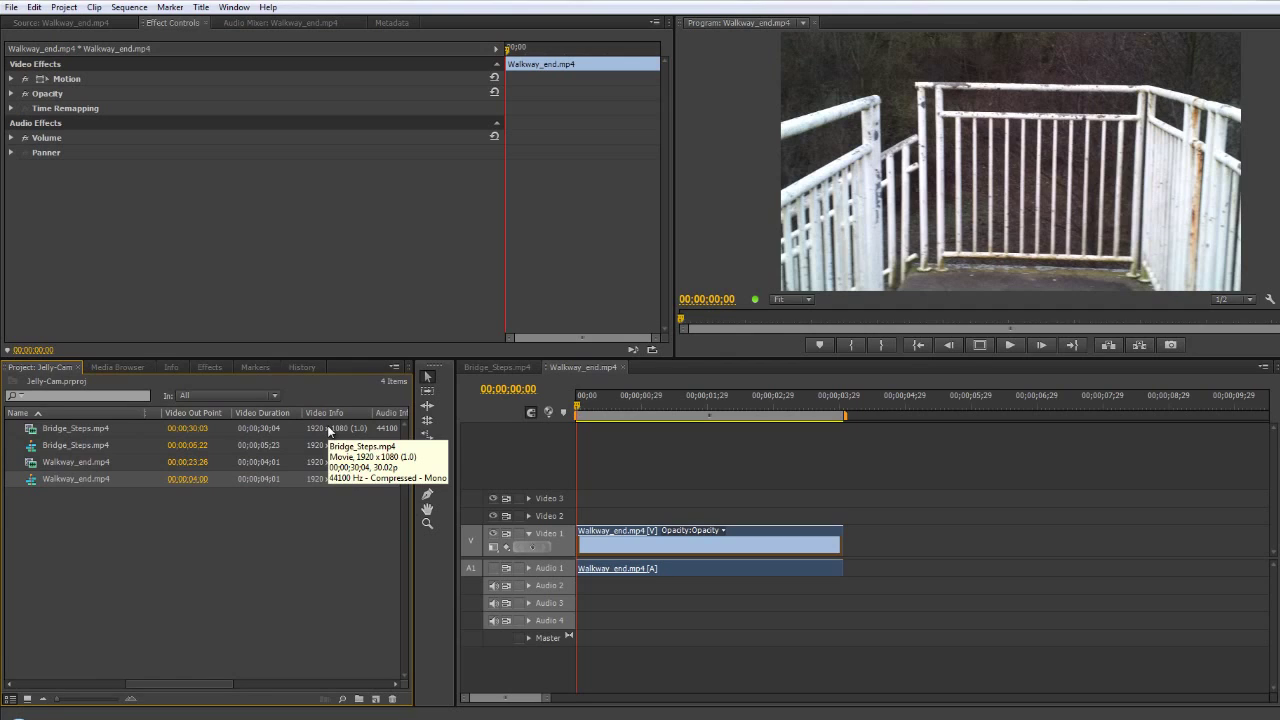
{"action": "left_click_drag", "start_coordinate": [214, 686], "coordinate": [24, 698]}
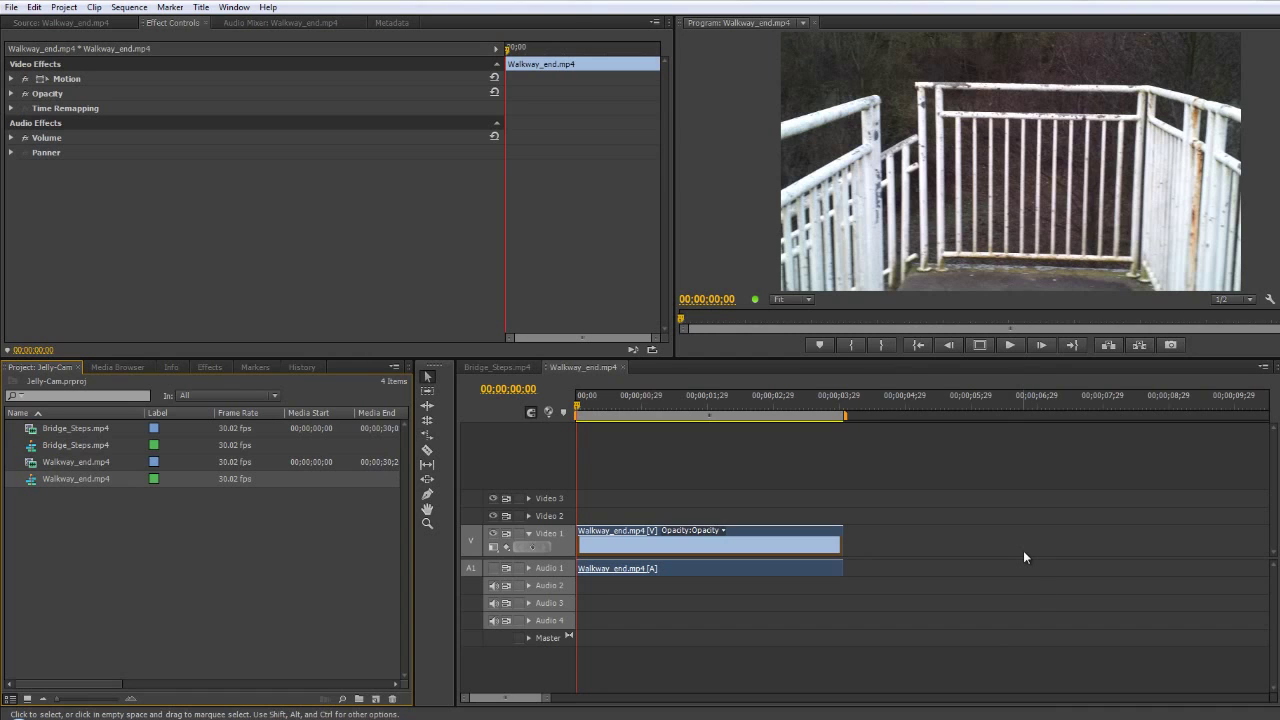
- Play the Walkway_end sequence, then replay it from the start to watch the wobble
{"action": "key", "text": "space"}
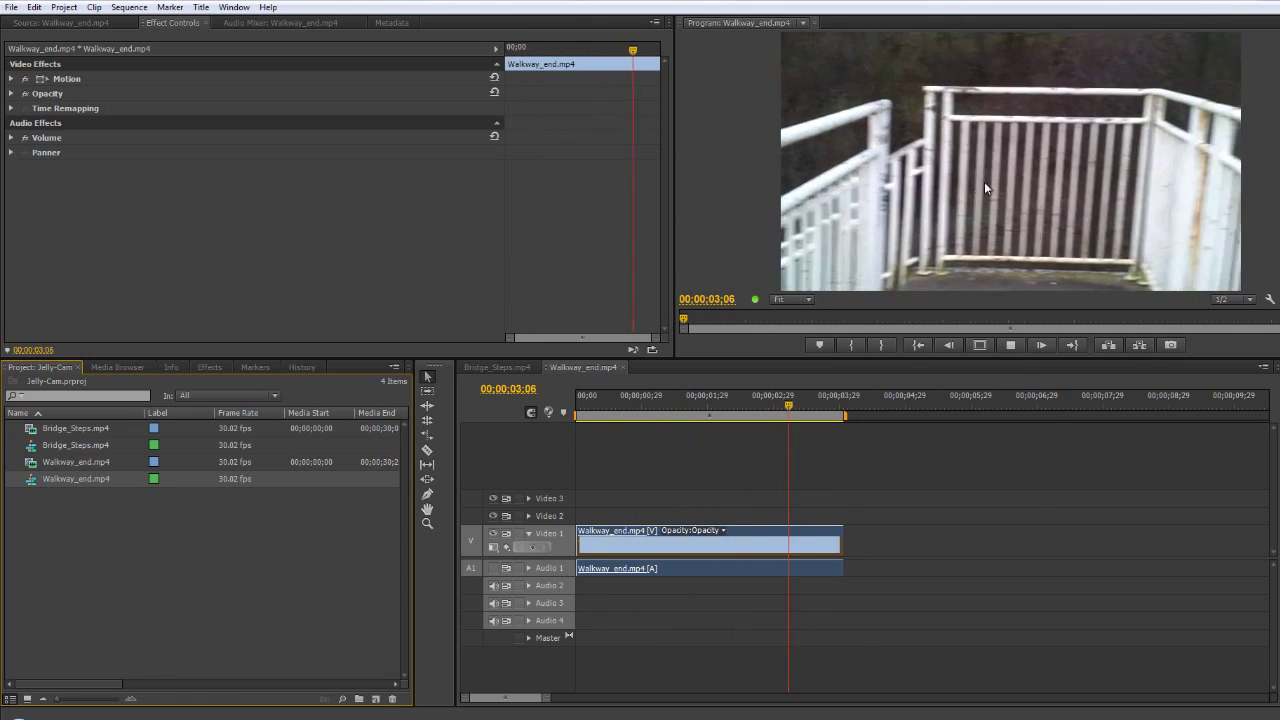
{"action": "key", "text": "space"}
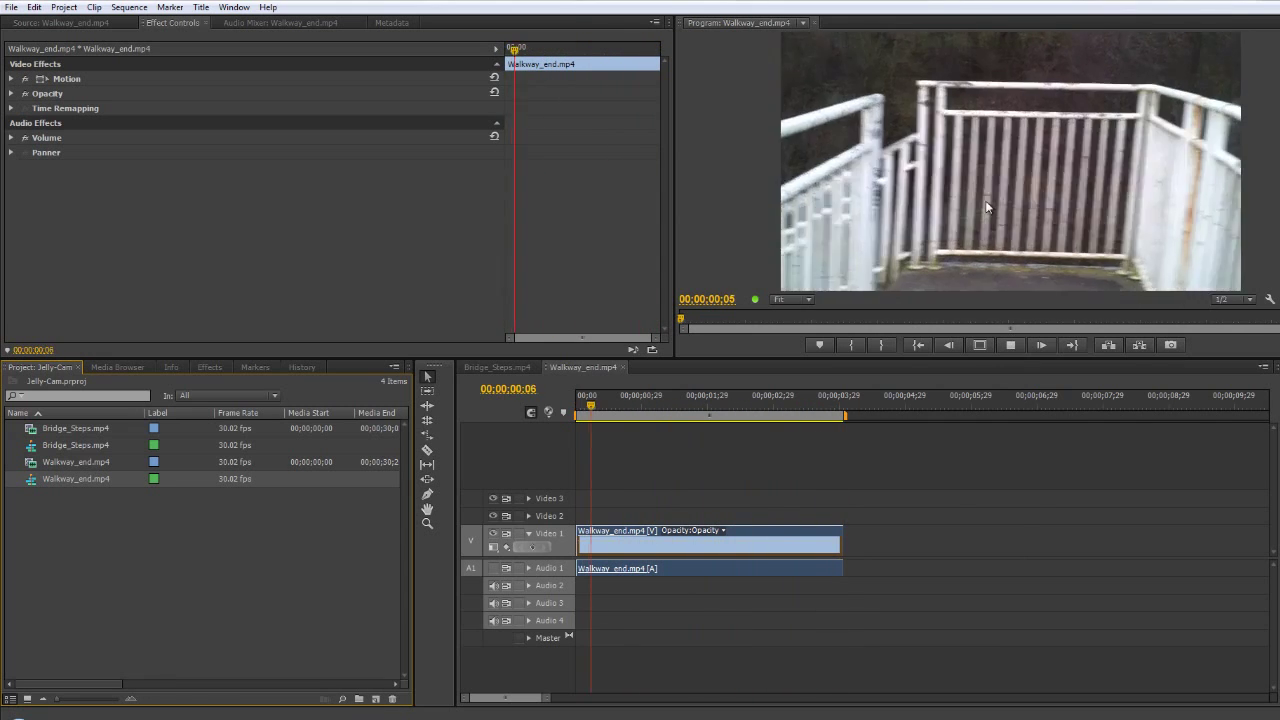
{"action": "key", "text": "space"}
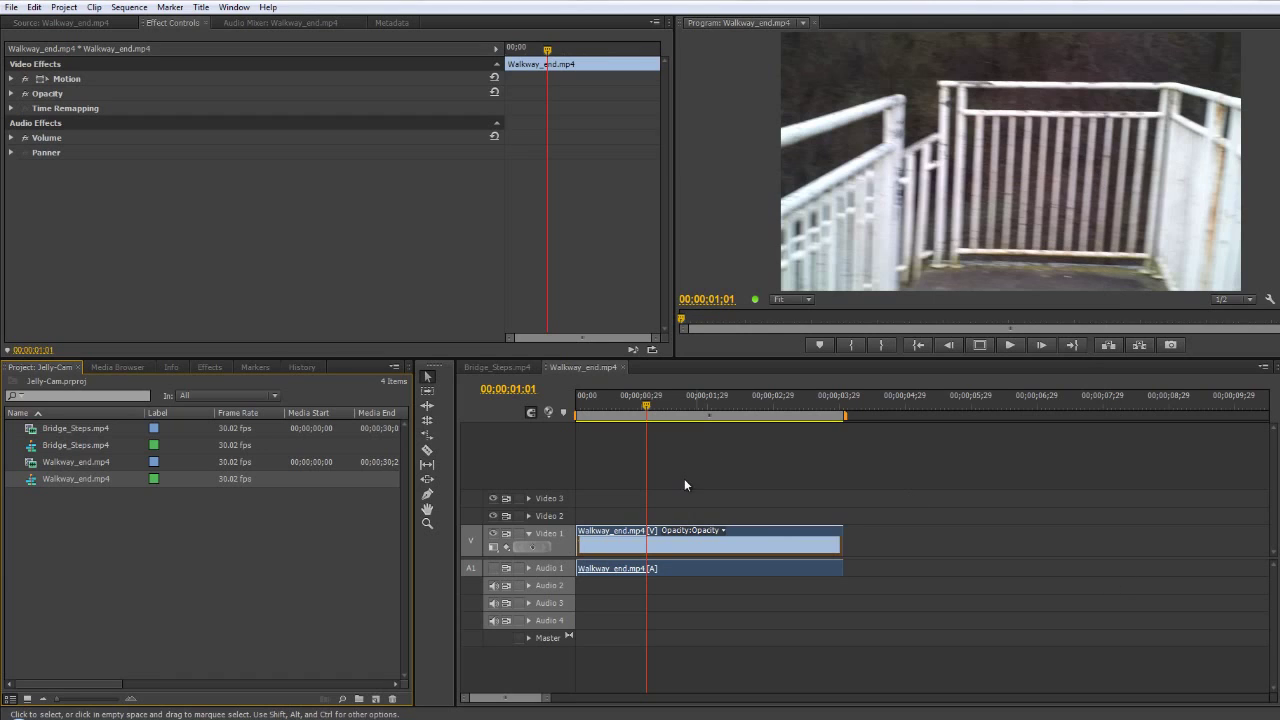
- Search effects for 'rollin' and drop Rolling Shutter Repair onto the Walkway_end clip in Video 1
{"action": "left_click", "coordinate": [207, 367]}
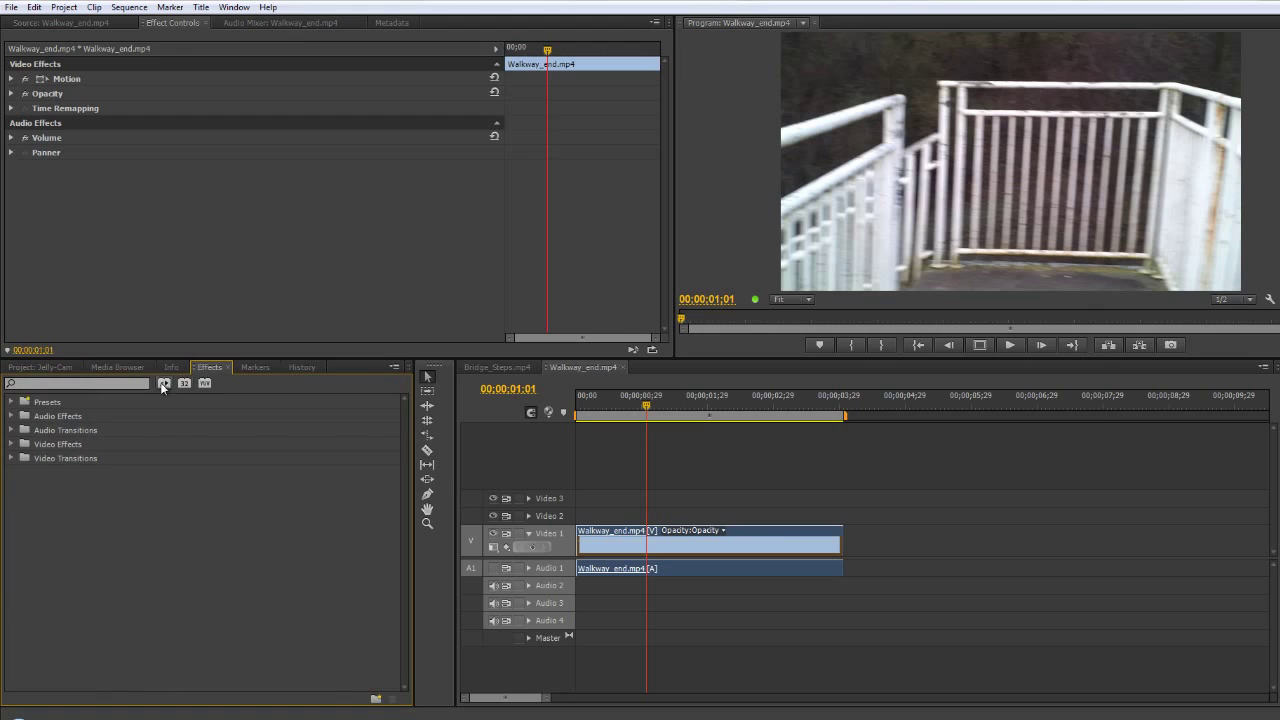
{"action": "left_click", "coordinate": [131, 385]}
{"action": "type", "text": "rolling"}
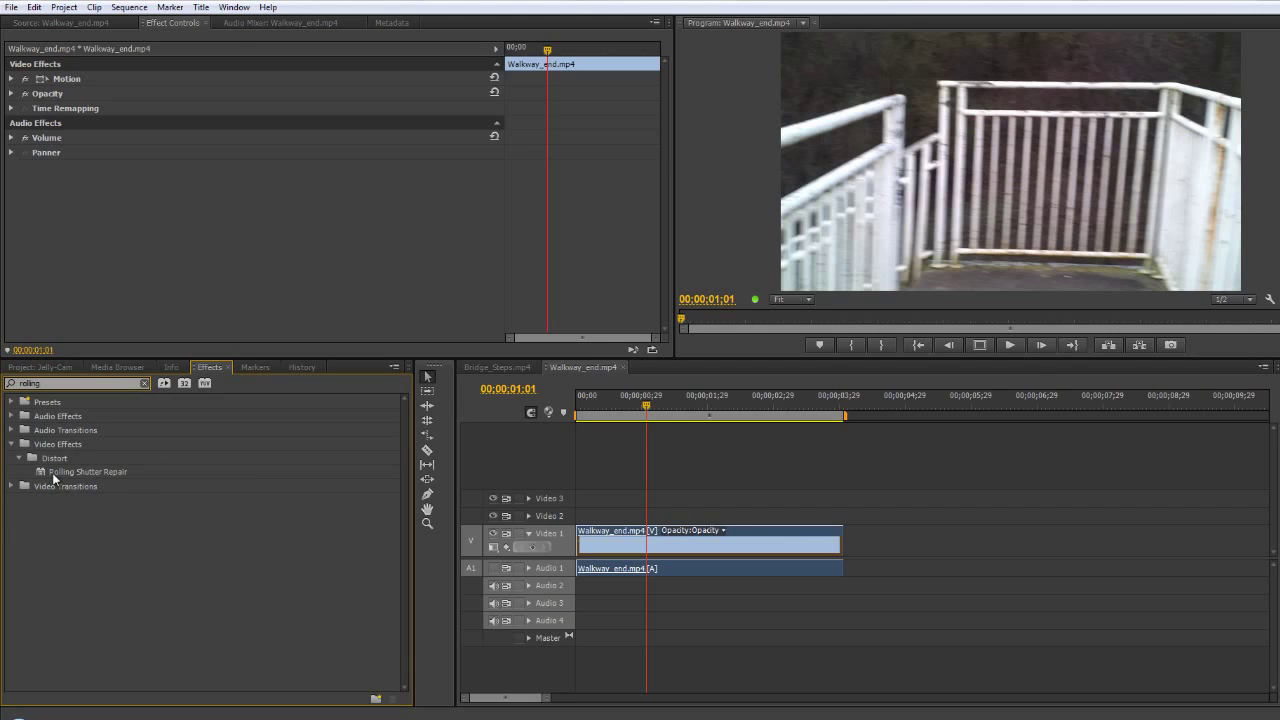
{"action": "left_click_drag", "start_coordinate": [53, 478], "coordinate": [614, 543]}
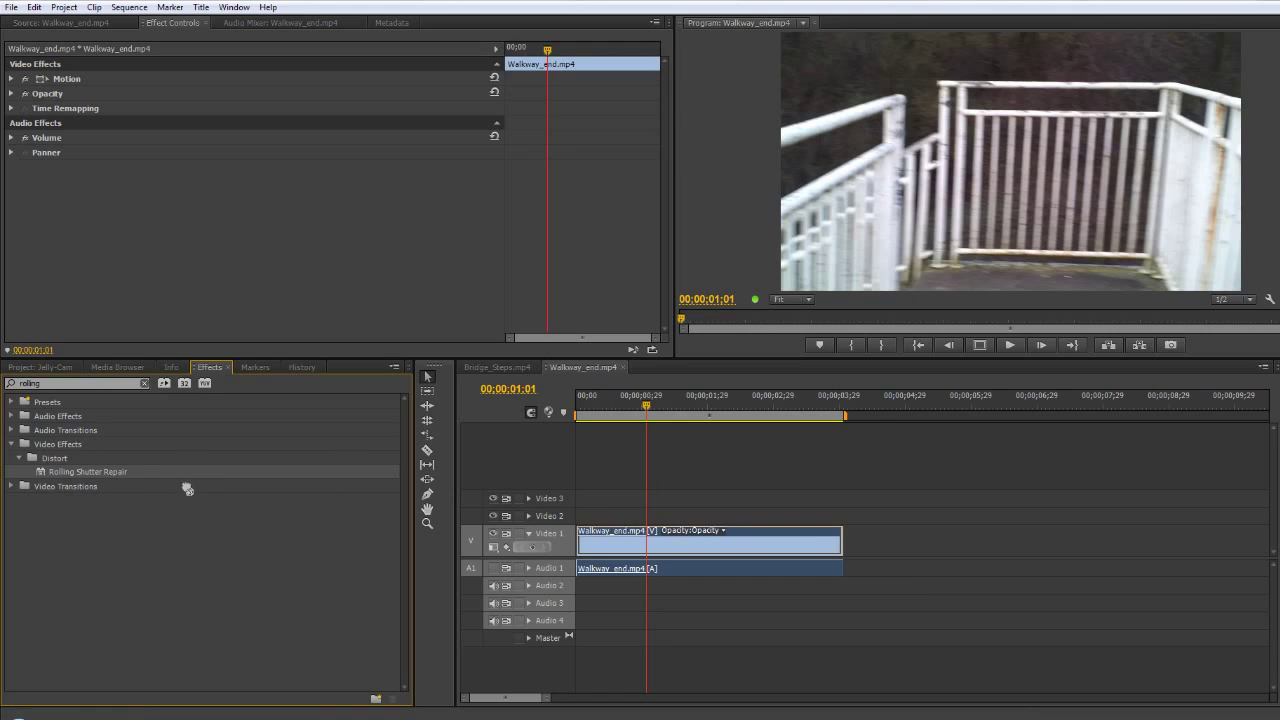
{"action": "left_click", "coordinate": [781, 533]}
{"action": "left_click", "coordinate": [117, 471]}
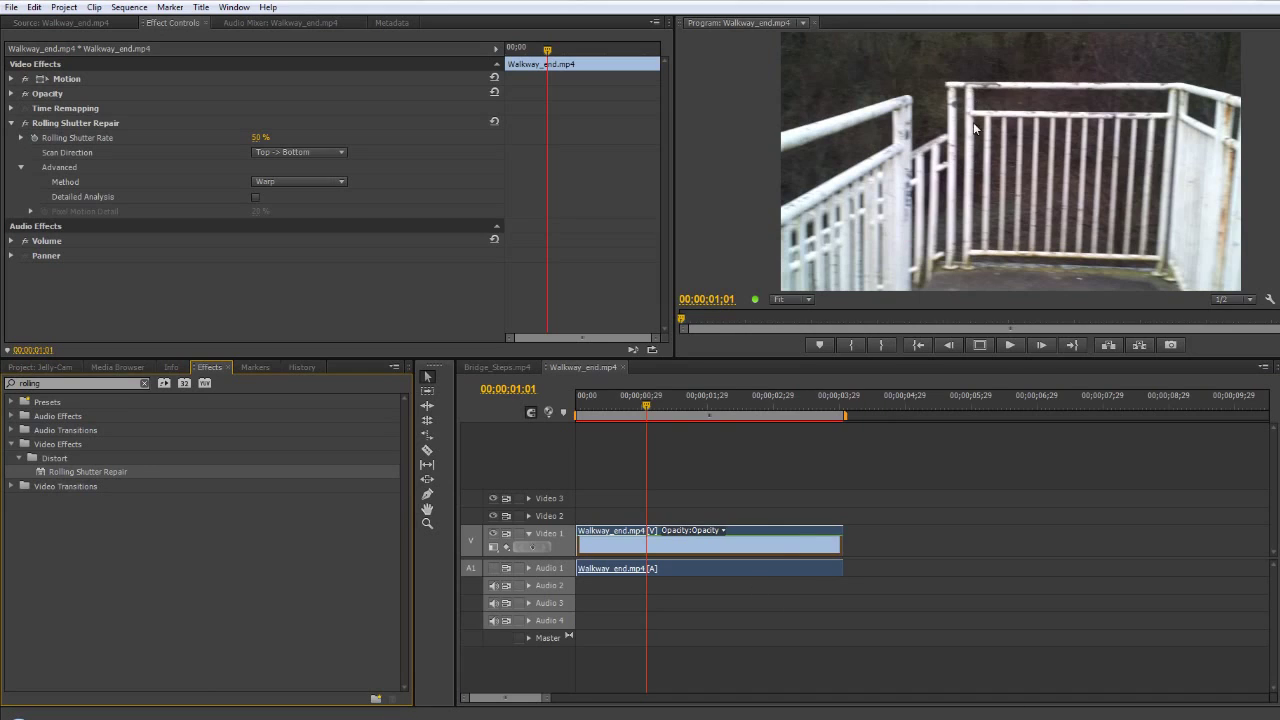
- Toggle Rolling Shutter Repair off and on to compare the corrected and original frame
{"action": "left_click", "coordinate": [25, 123]}
{"action": "left_click", "coordinate": [25, 123]}
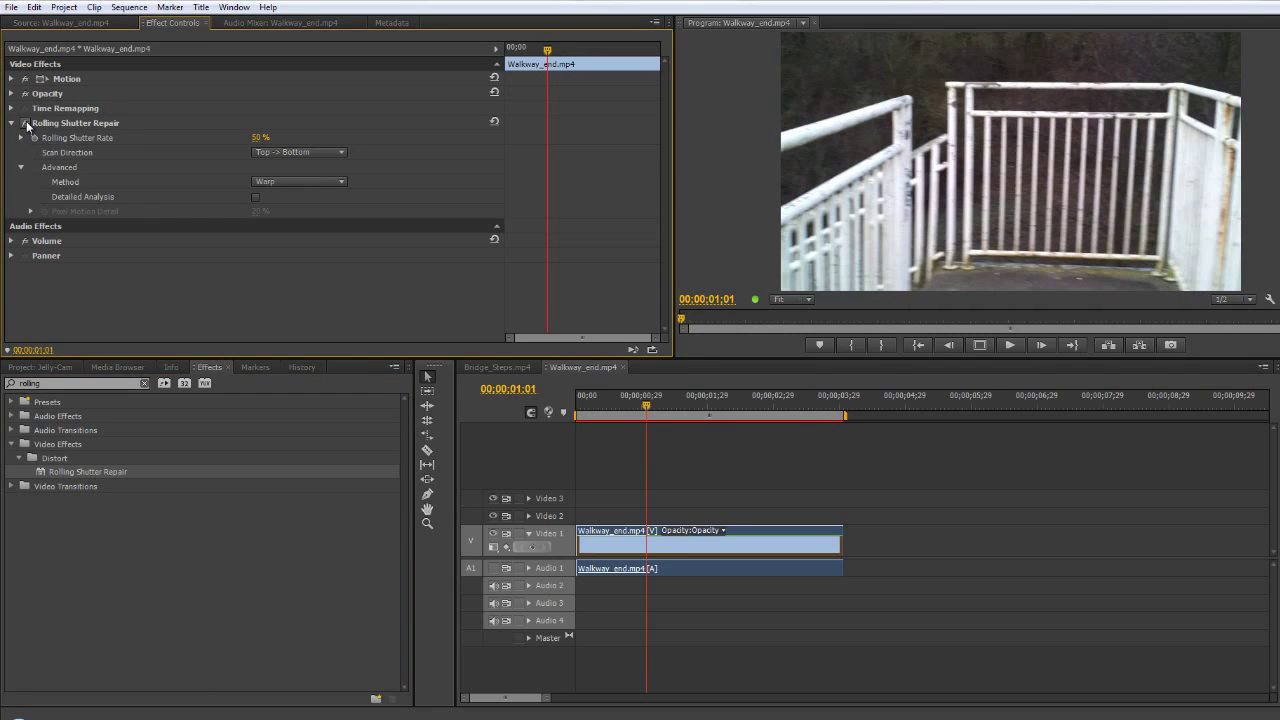
{"action": "left_click", "coordinate": [26, 124]}
{"action": "left_click", "coordinate": [26, 124]}
- Turn on Safe Margins guides and compare once more, leaving the repair enabled
{"action": "left_click", "coordinate": [982, 346]}
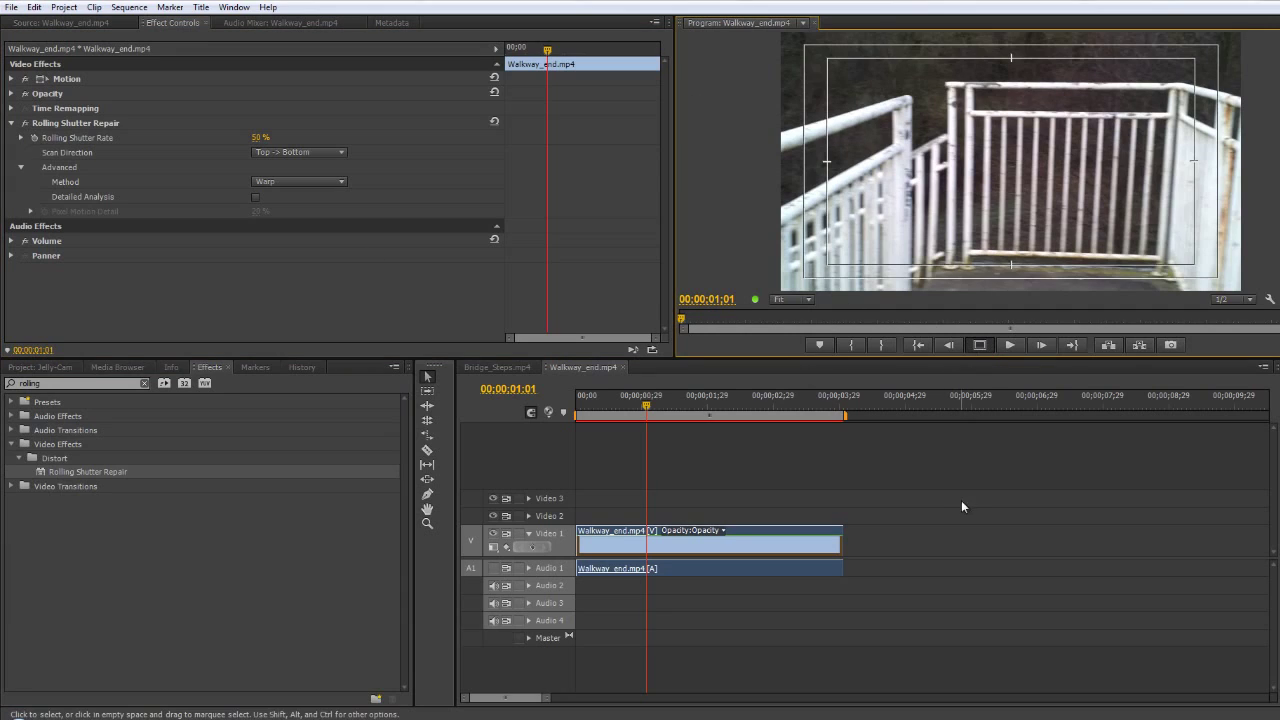
{"action": "left_click", "coordinate": [24, 123]}
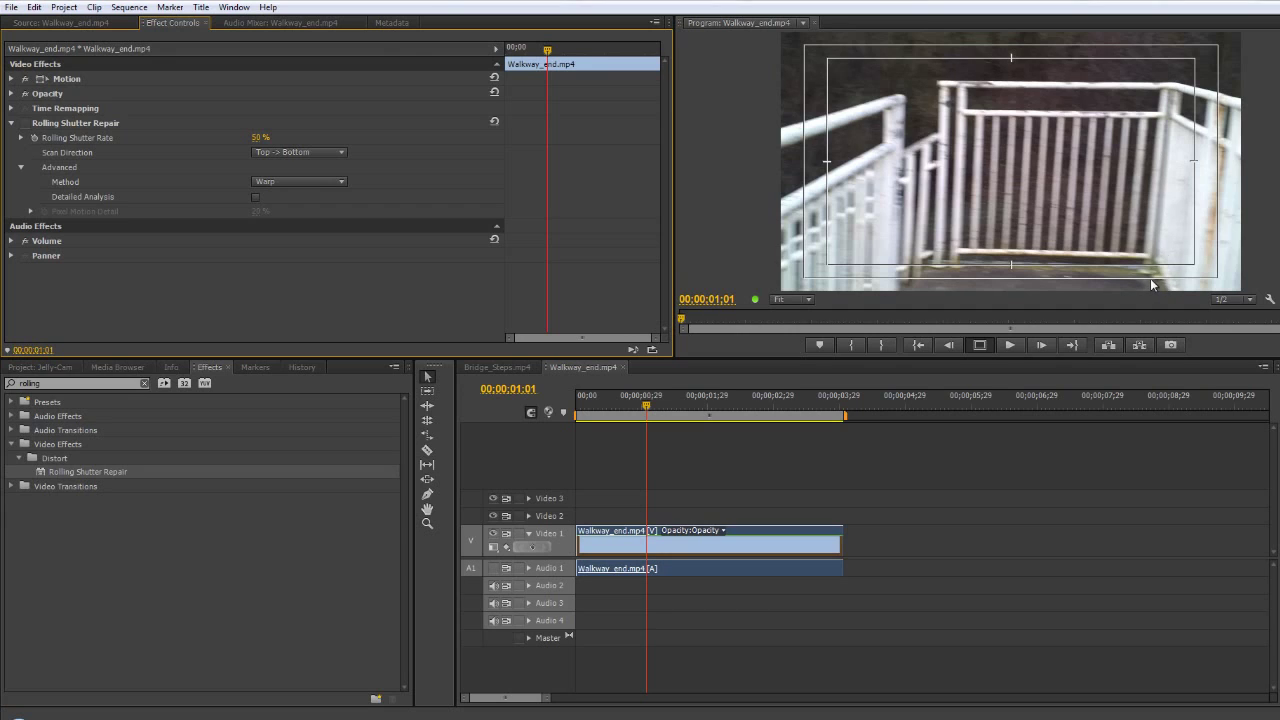
{"action": "left_click", "coordinate": [25, 123]}
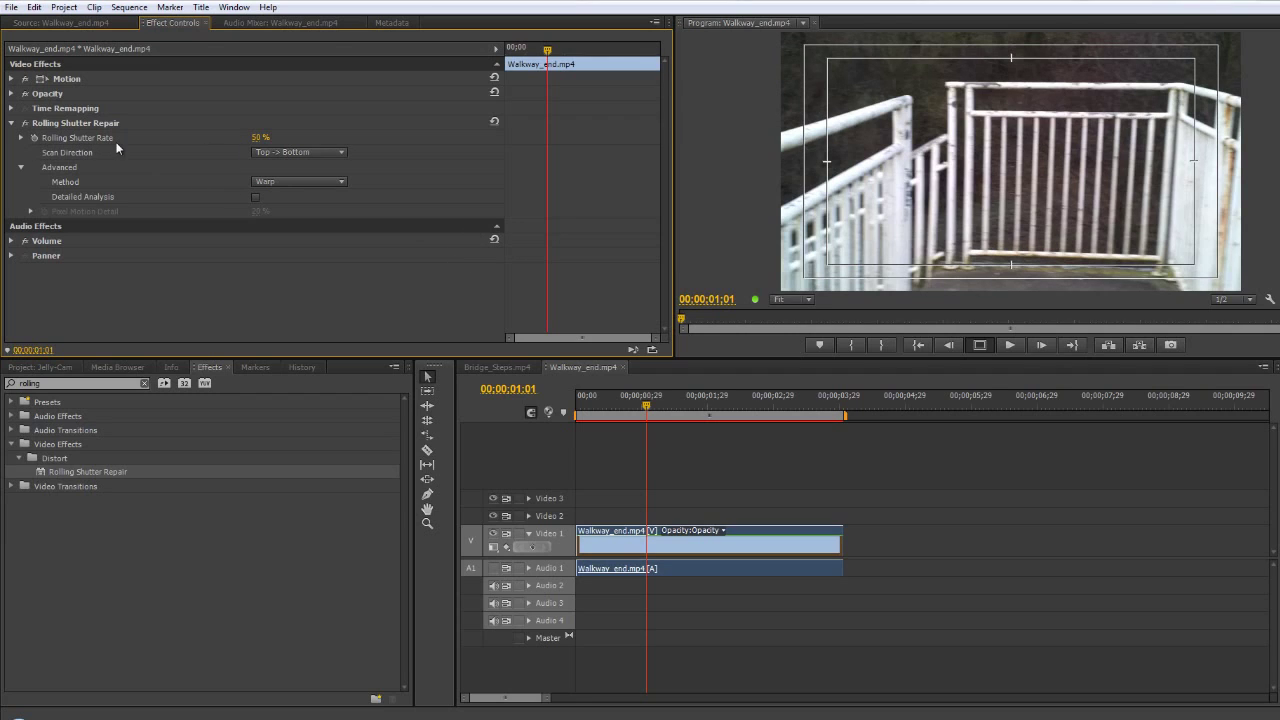
- Raise the Rolling Shutter Rate to 100% and compare with the effect off and on
{"action": "left_click_drag", "start_coordinate": [256, 140], "coordinate": [296, 140]}
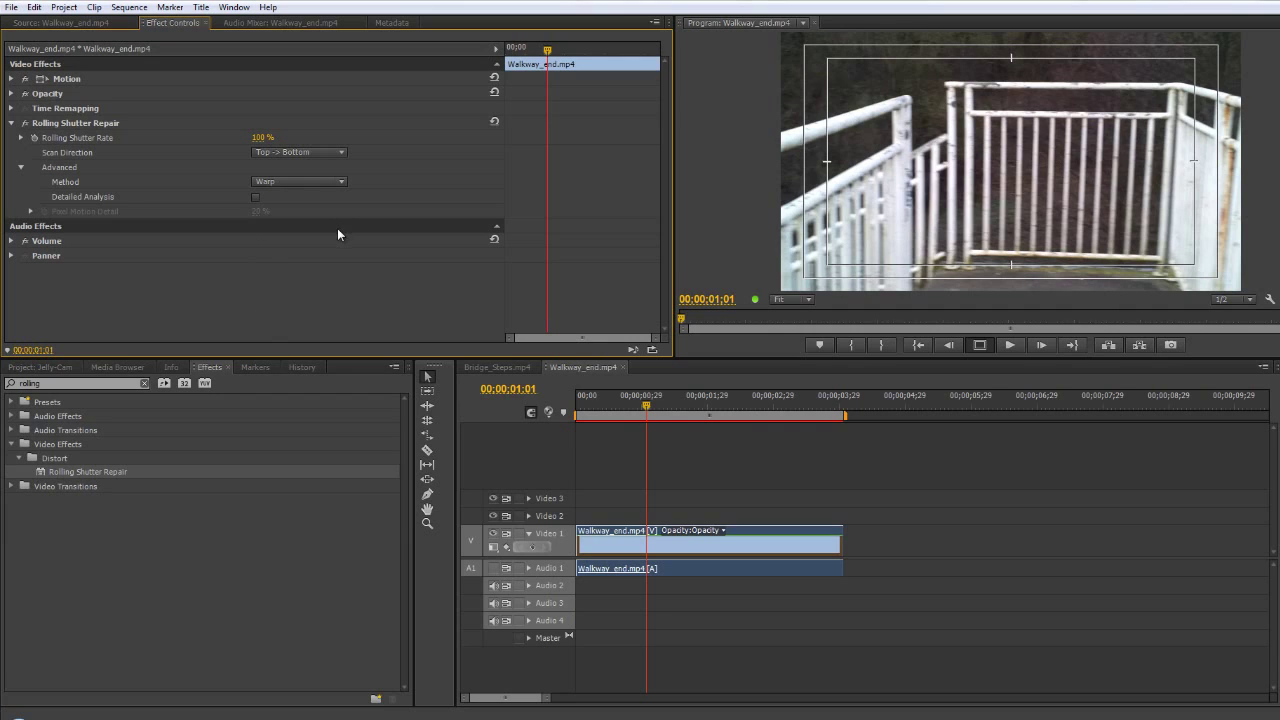
{"action": "left_click", "coordinate": [25, 123]}
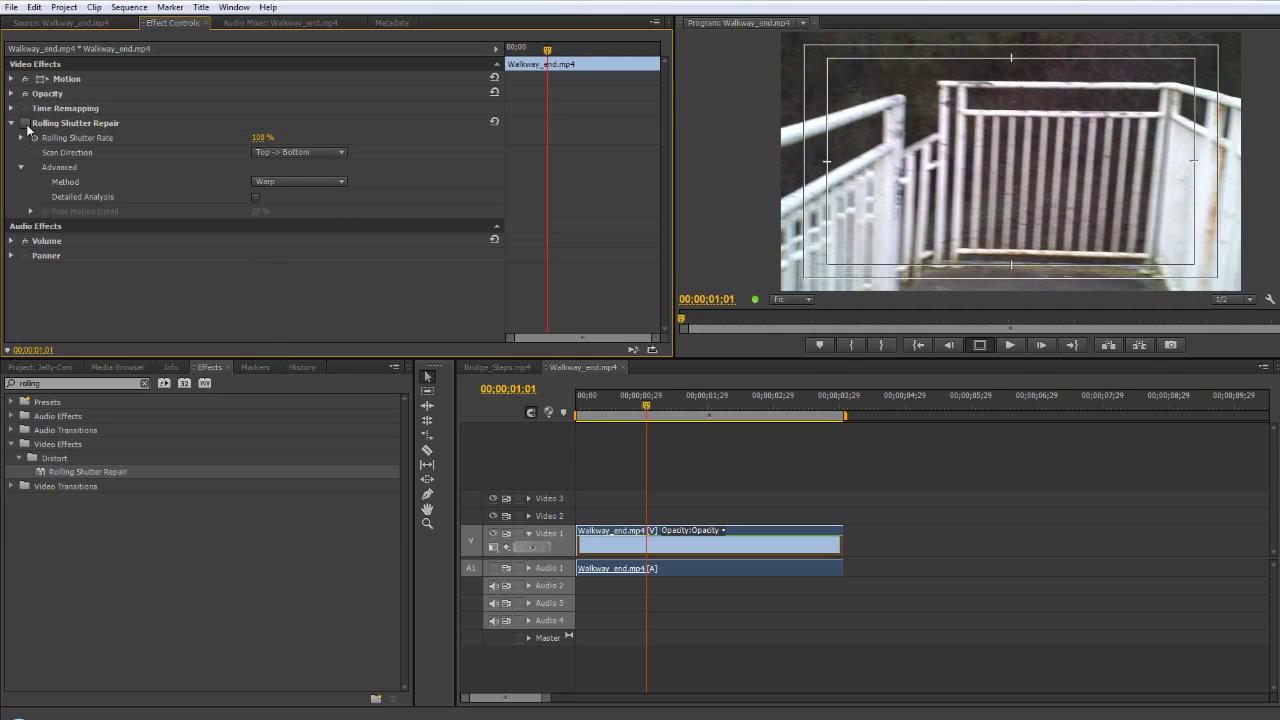
{"action": "left_click", "coordinate": [25, 123]}
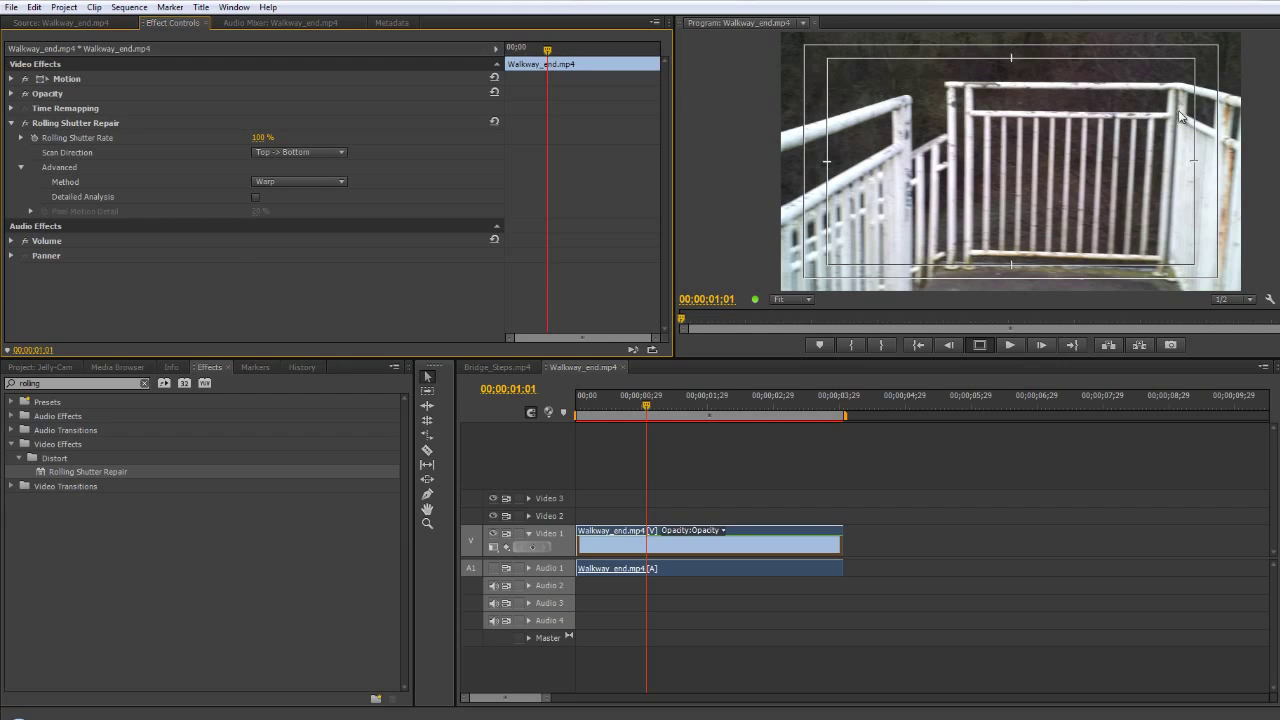
{"action": "left_click", "coordinate": [29, 123]}
{"action": "left_click", "coordinate": [29, 123]}
{"action": "left_click", "coordinate": [339, 155]}
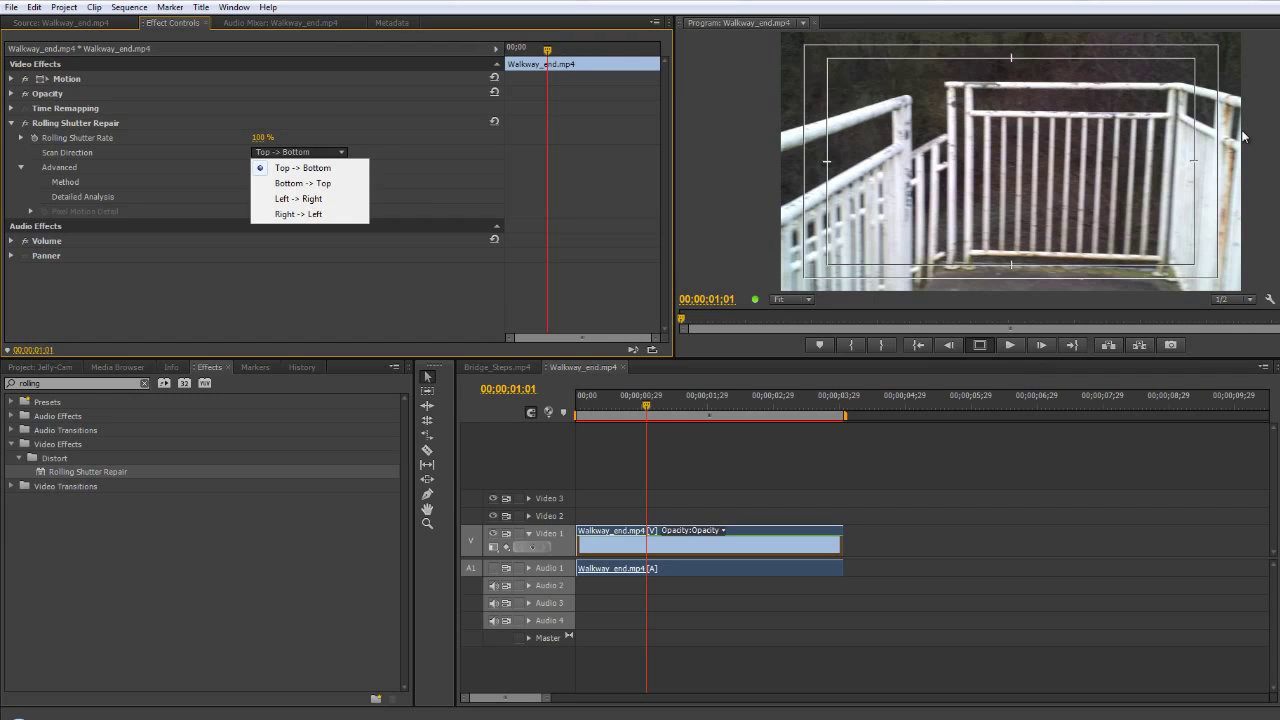
{"action": "left_click", "coordinate": [301, 205]}
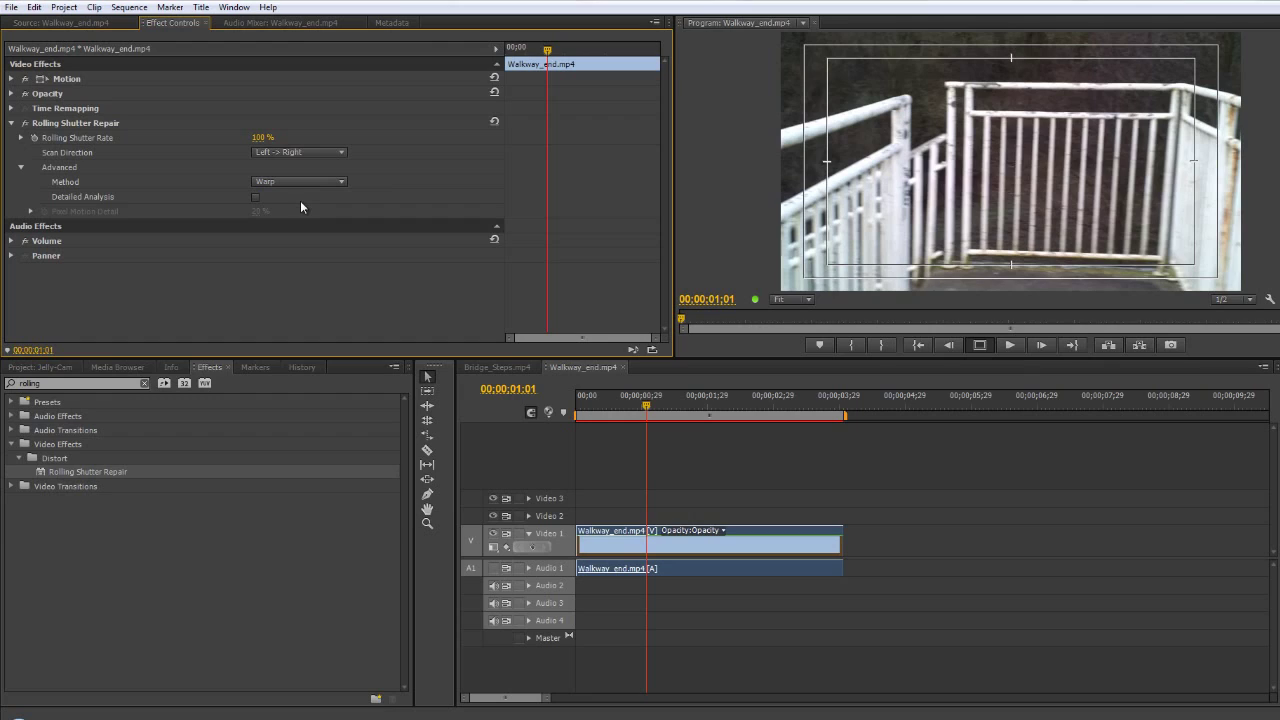
{"action": "left_click", "coordinate": [323, 154]}
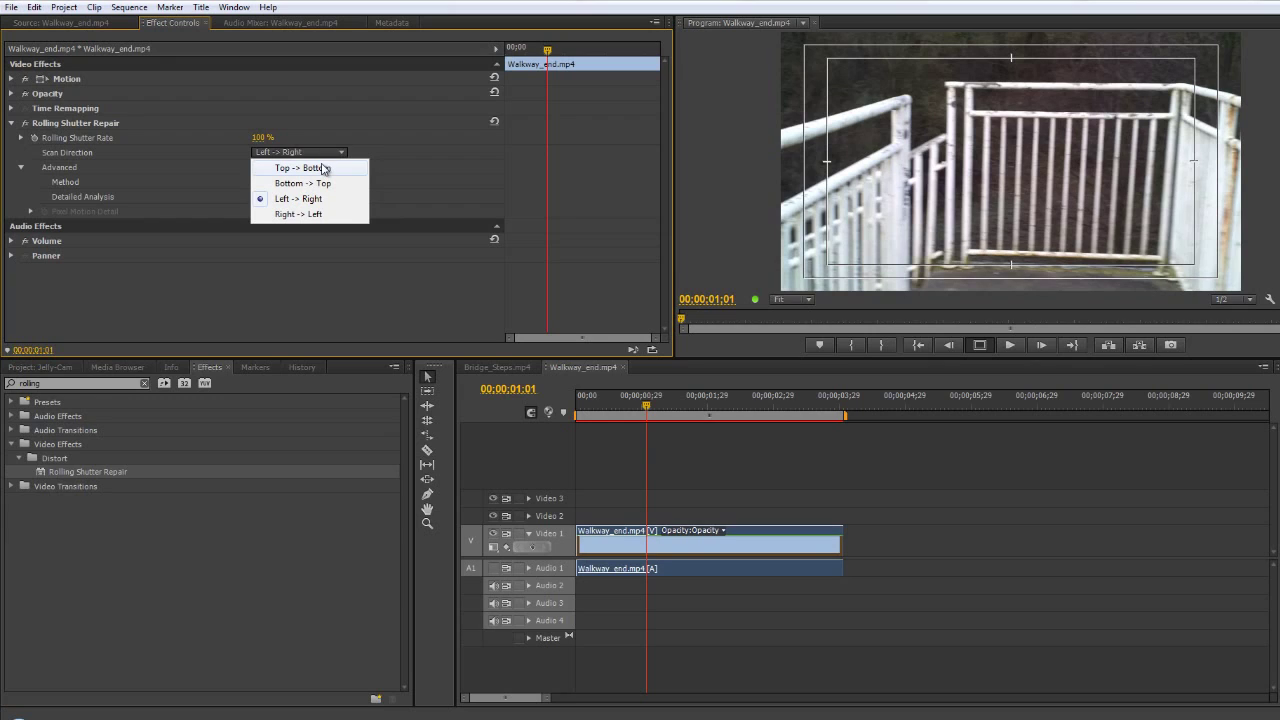
{"action": "left_click", "coordinate": [322, 170]}
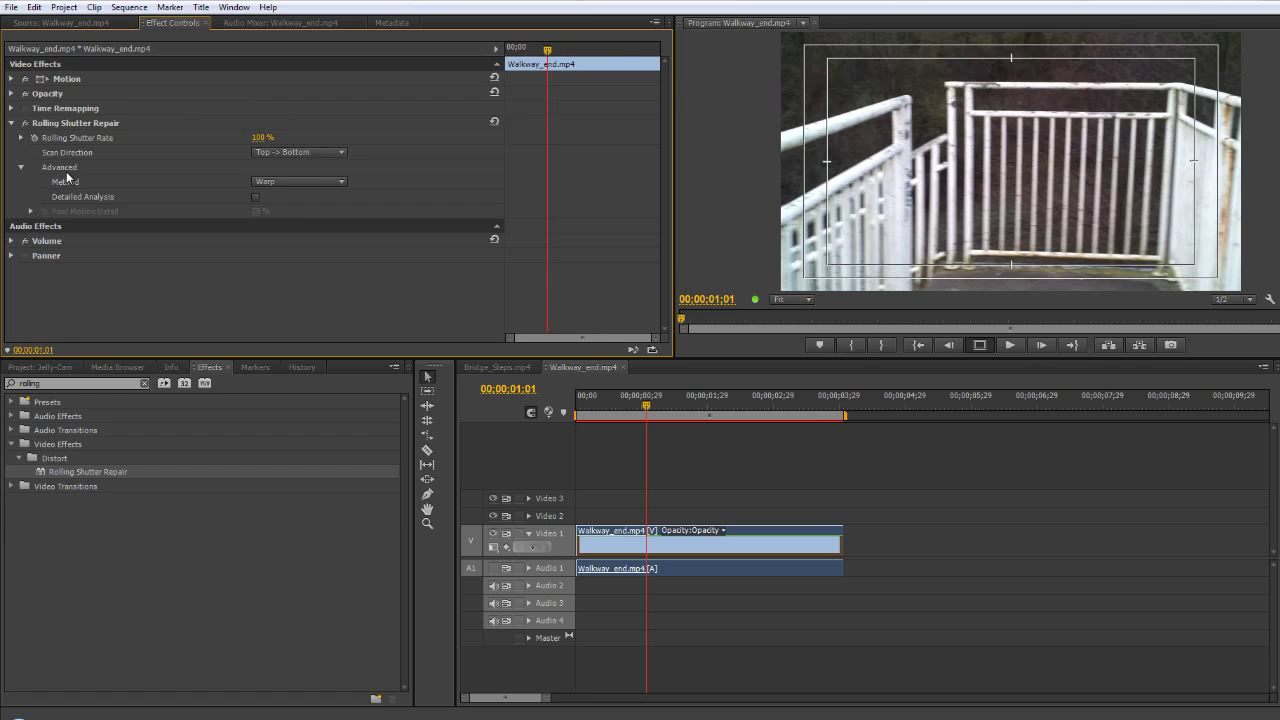
- Switch the Rolling Shutter Repair method from Warp to Pixel Motion and expand Pixel Motion Detail
{"action": "left_click", "coordinate": [341, 181]}
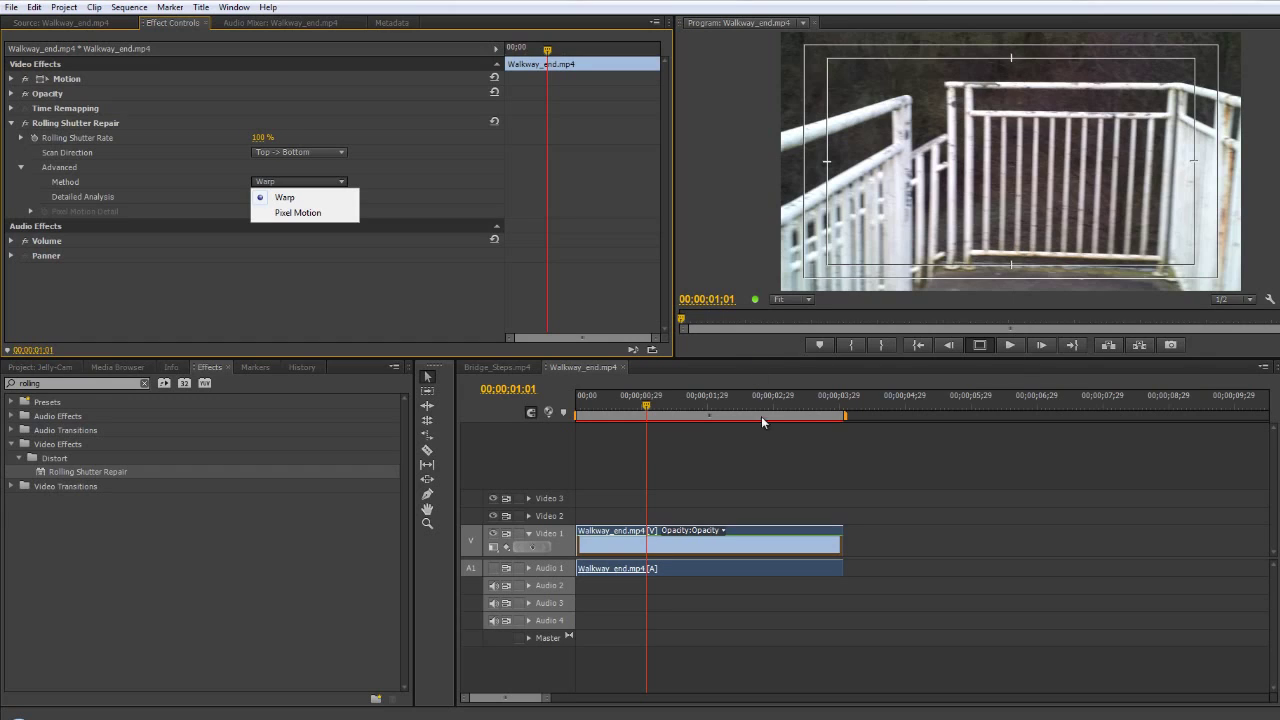
{"action": "left_click", "coordinate": [380, 282]}
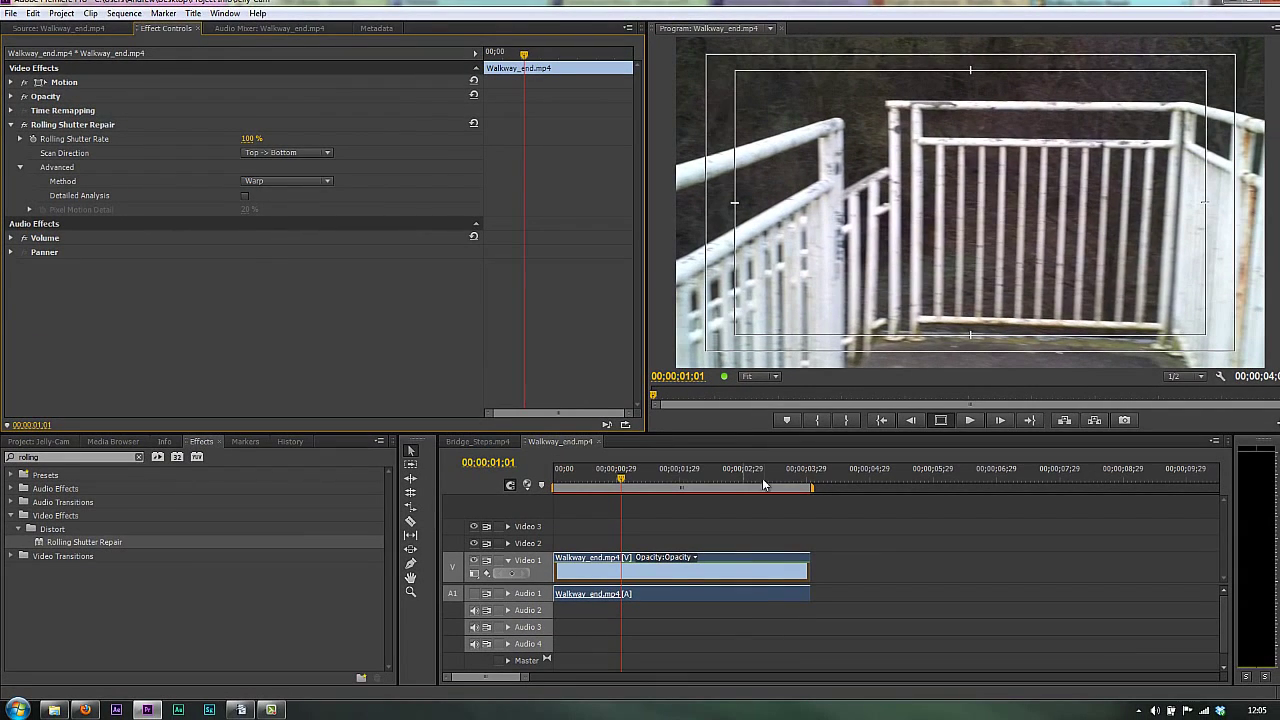
{"action": "left_click", "coordinate": [313, 185]}
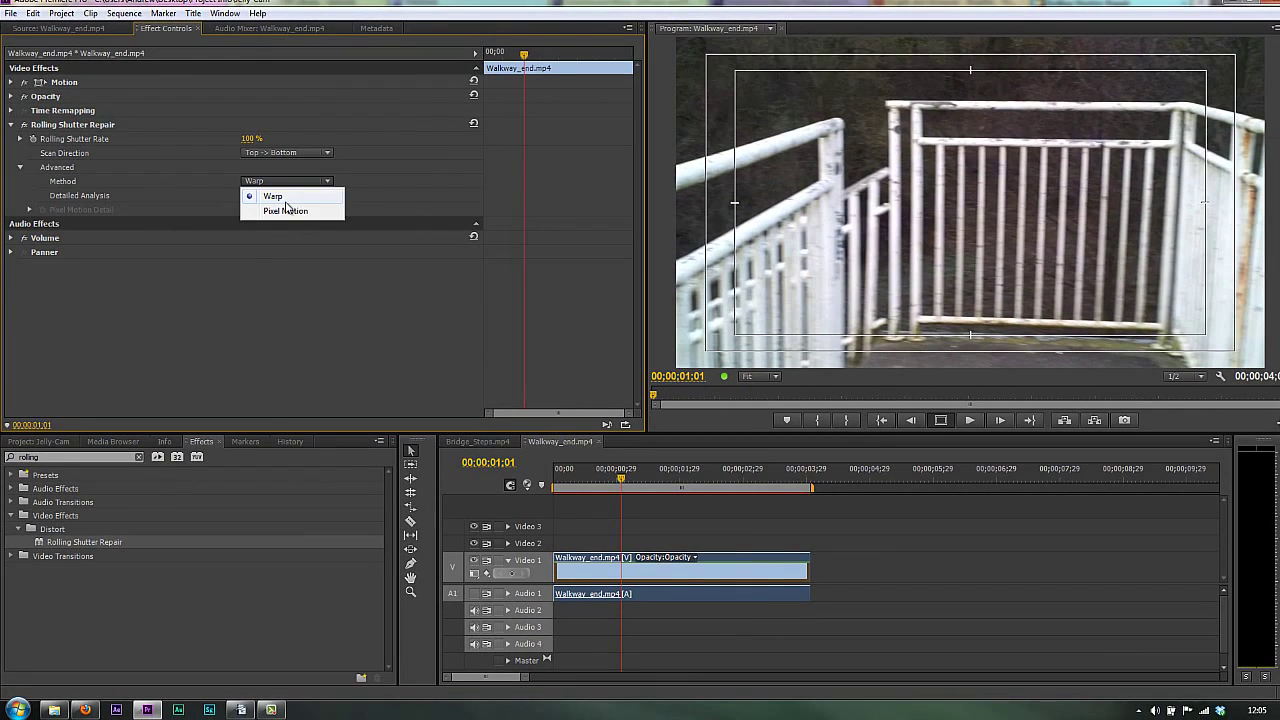
{"action": "left_click", "coordinate": [286, 210]}
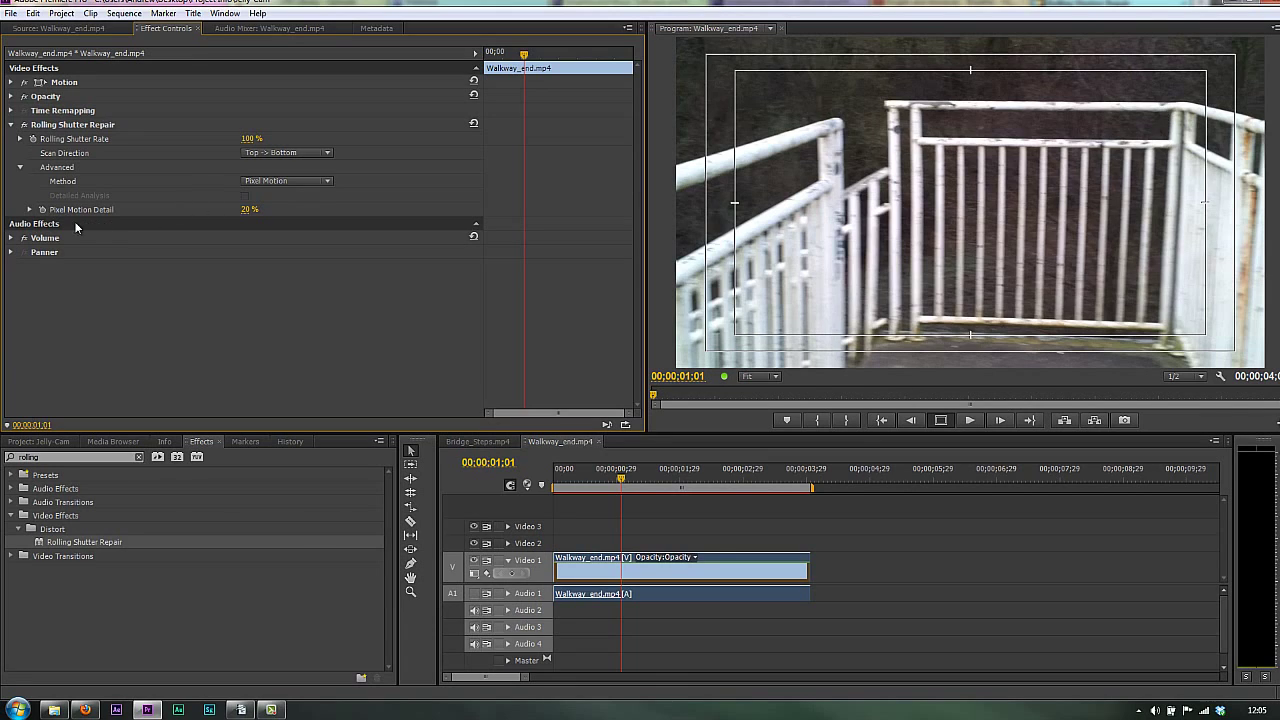
{"action": "left_click", "coordinate": [29, 209]}
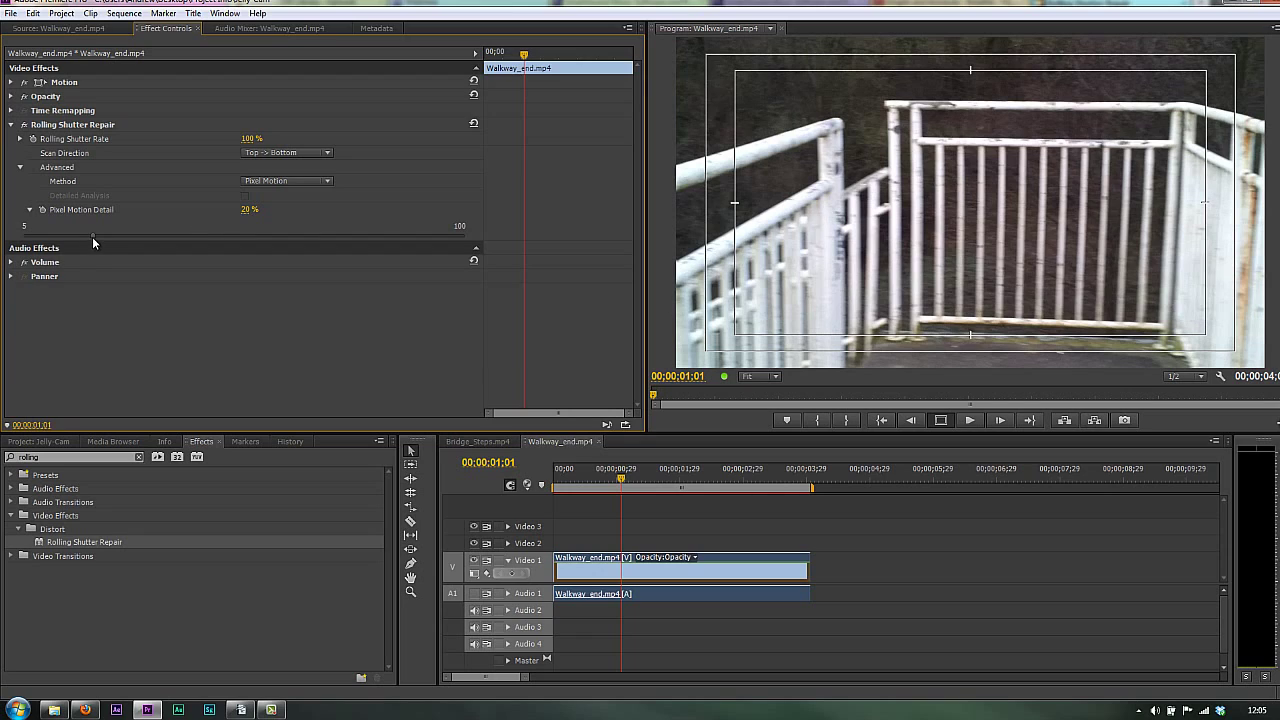
- Try Pixel Motion Detail at 100%, 86%, ~50% and lower at 00:00:01:05, then disable the repair to compare
{"action": "left_click_drag", "start_coordinate": [93, 235], "coordinate": [511, 221]}
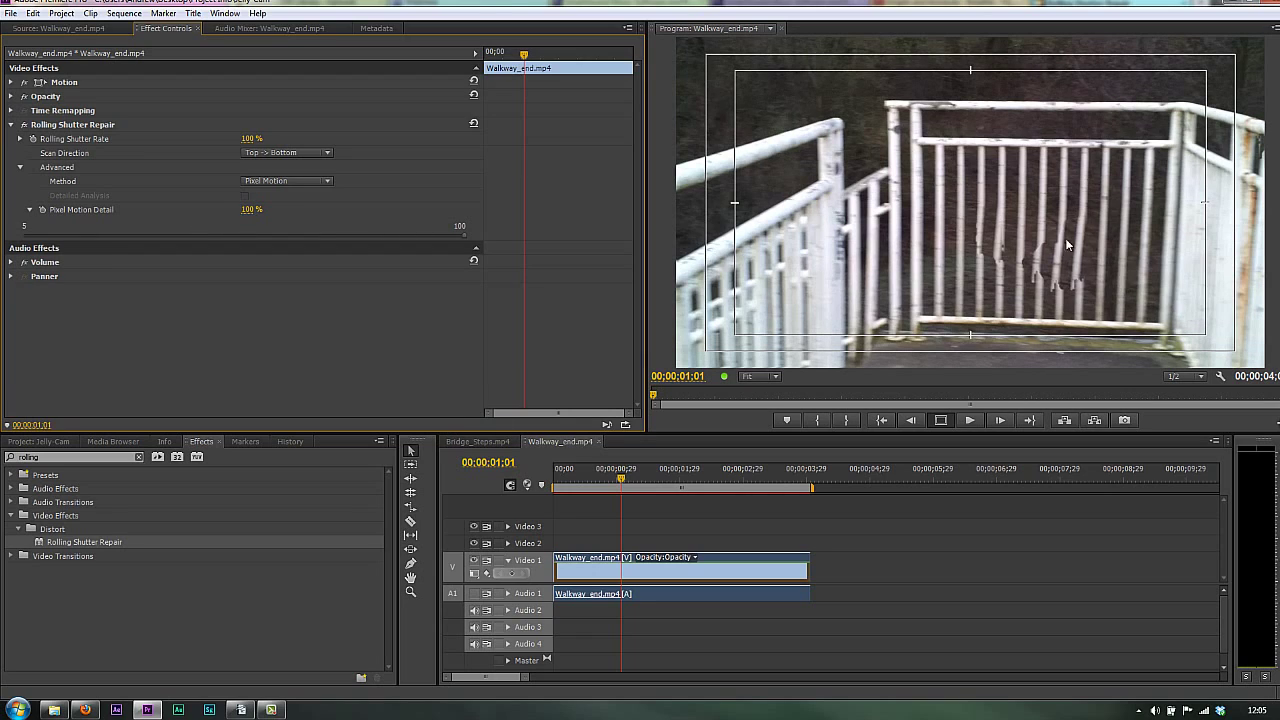
{"action": "left_click_drag", "start_coordinate": [464, 230], "coordinate": [398, 234]}
{"action": "left_click_drag", "start_coordinate": [247, 240], "coordinate": [232, 239]}
{"action": "left_click", "coordinate": [626, 484]}
{"action": "left_click_drag", "start_coordinate": [626, 484], "coordinate": [632, 485]}
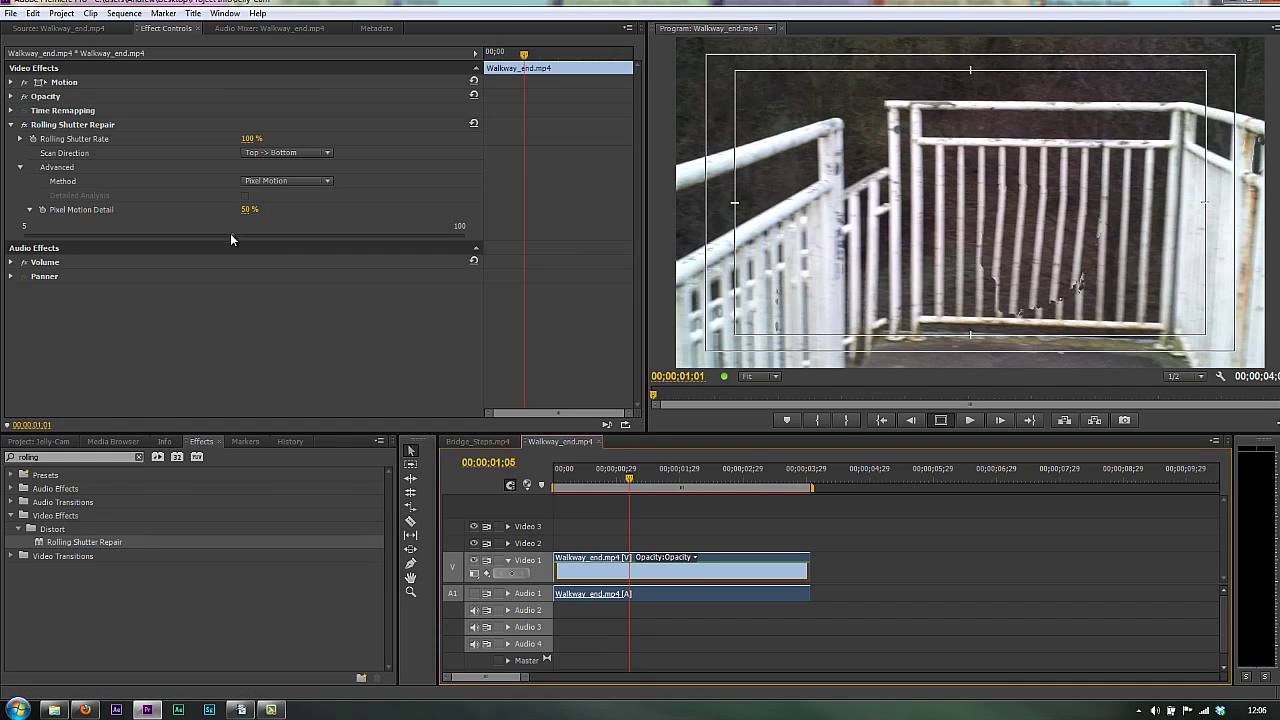
{"action": "left_click_drag", "start_coordinate": [231, 233], "coordinate": [140, 236]}
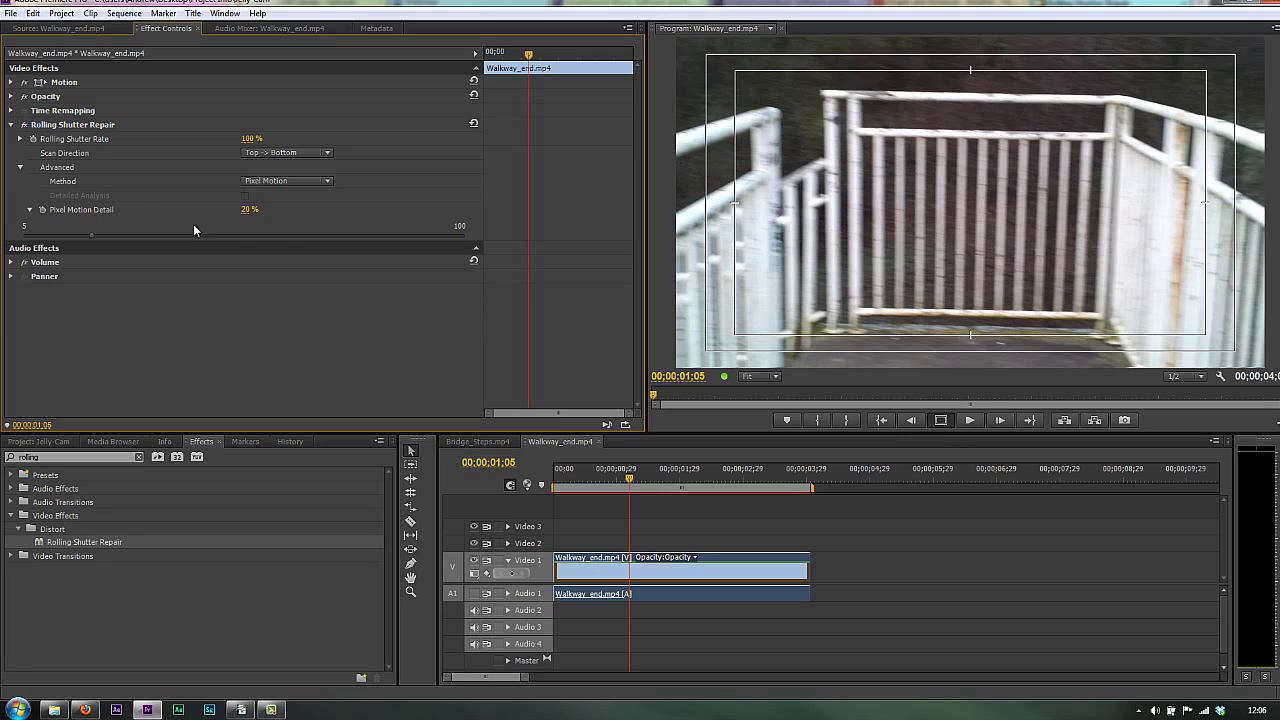
{"action": "left_click", "coordinate": [25, 125]}
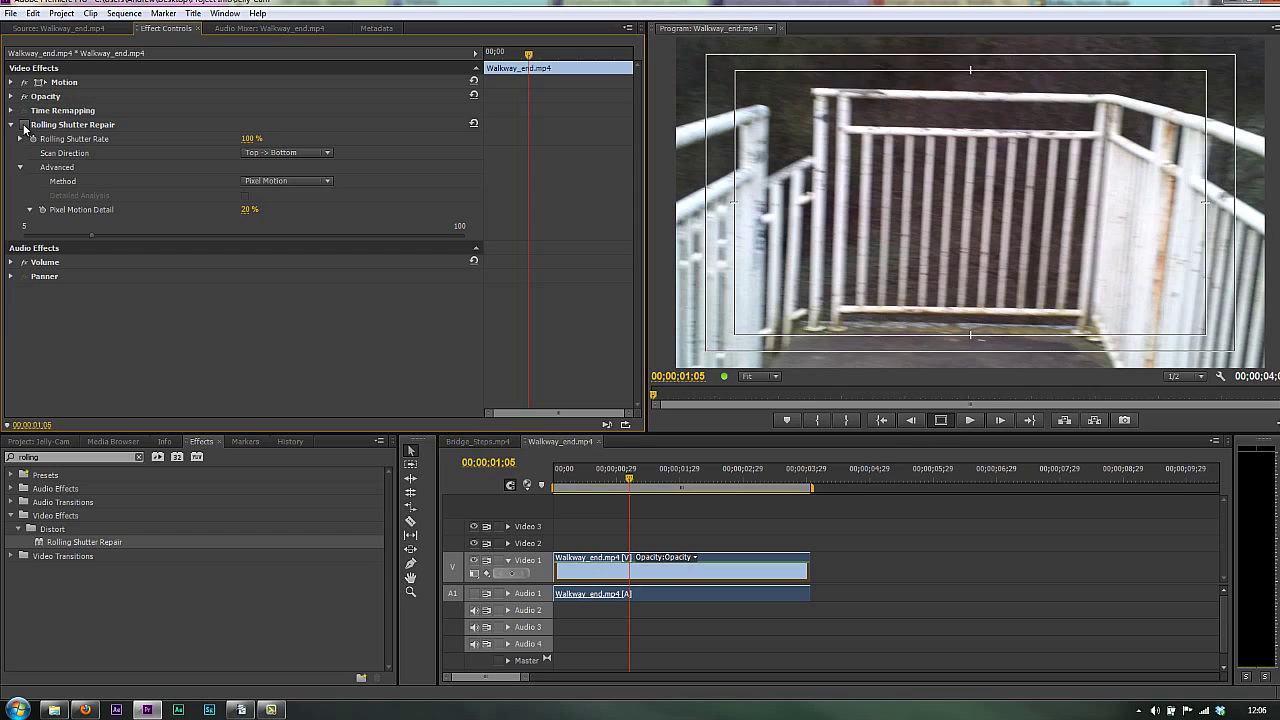
- Turn Rolling Shutter Repair back on for the Walkway_end clip
{"action": "left_click", "coordinate": [25, 125]}
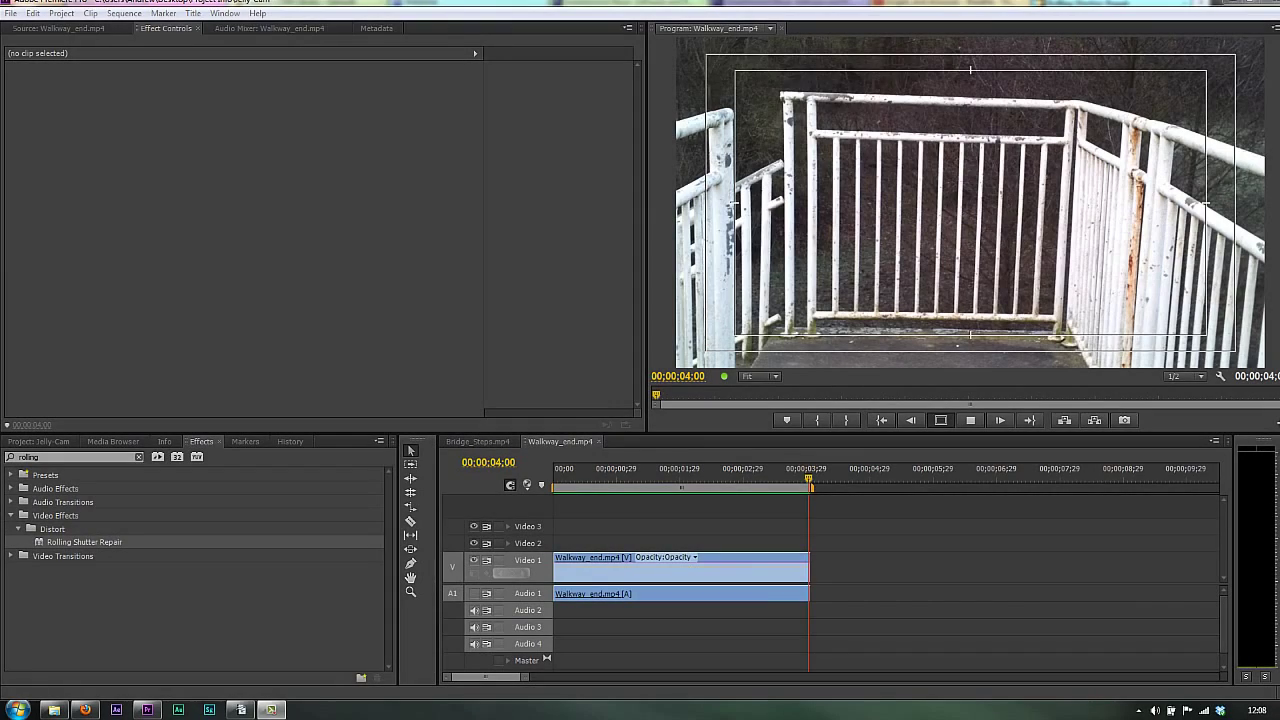
- Play the rendered sequence from the start twice, stopping partway the second time
{"action": "key", "text": "Home"}
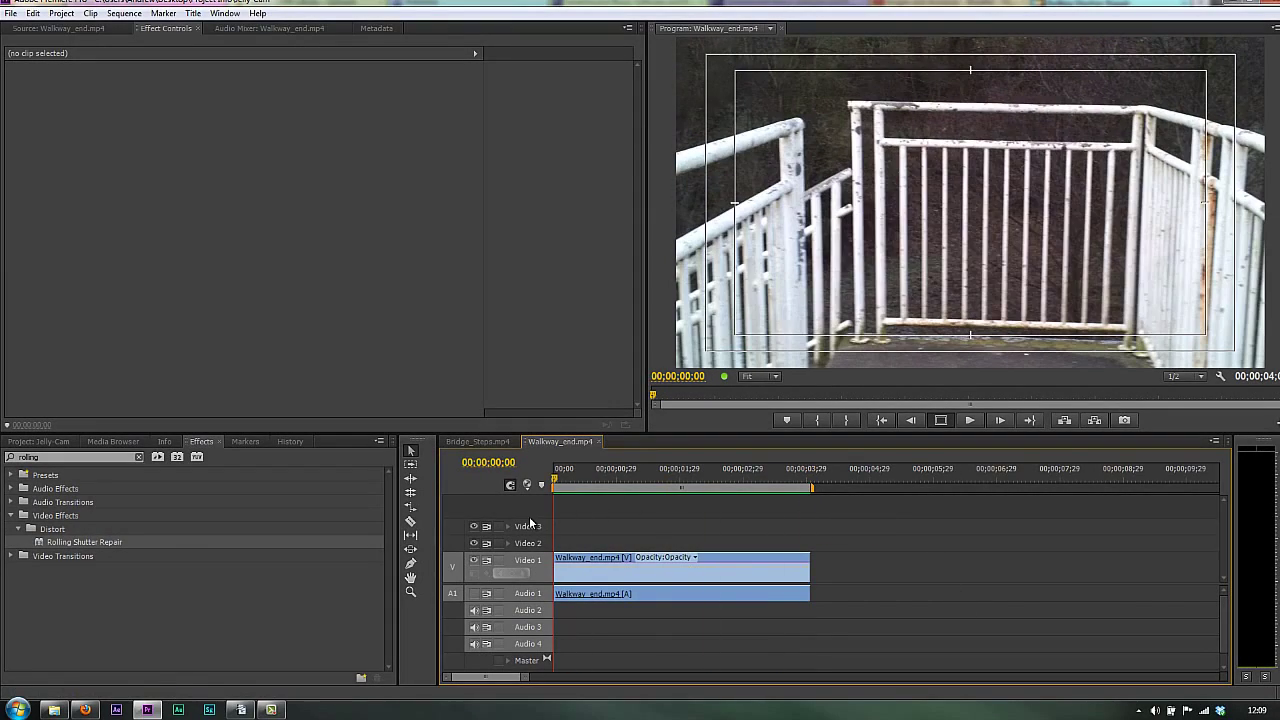
{"action": "key", "text": "space"}
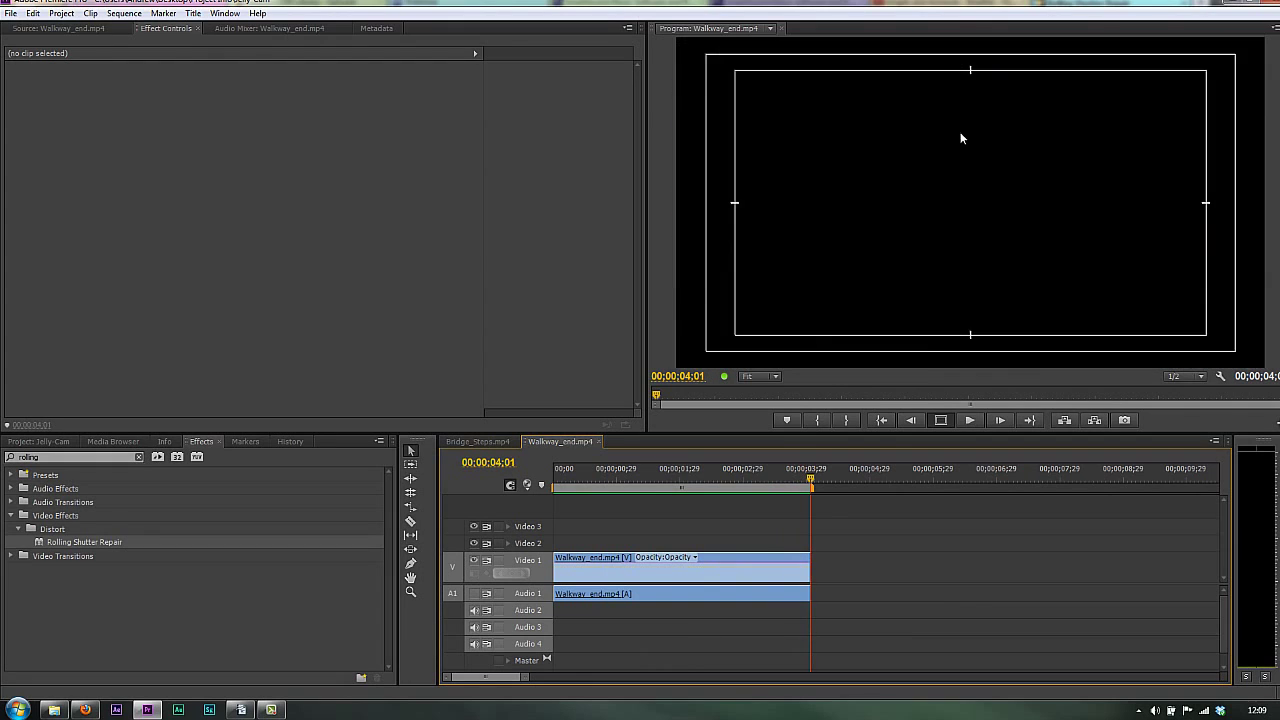
{"action": "key", "text": "Home"}
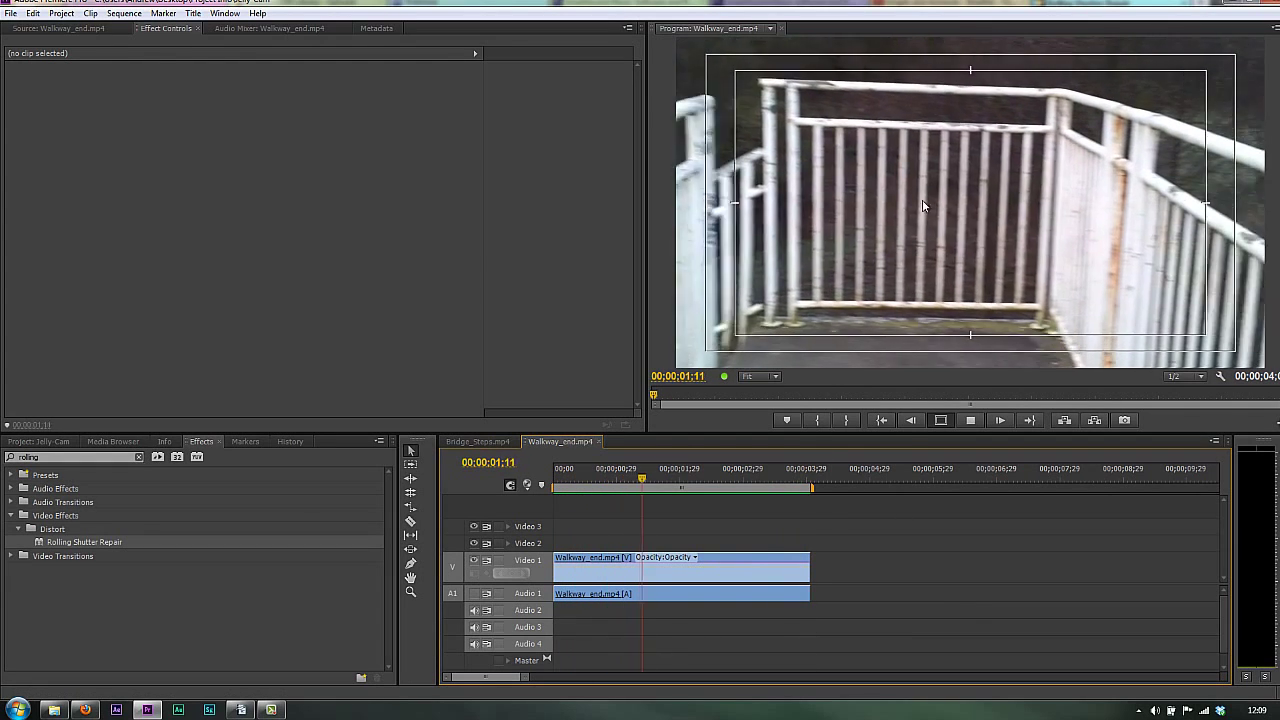
{"action": "key", "text": "space"}
- Select Walkway_end.mp4 and toggle the repair off and on at 00:00:00:26 to compare
{"action": "left_click", "coordinate": [747, 556]}
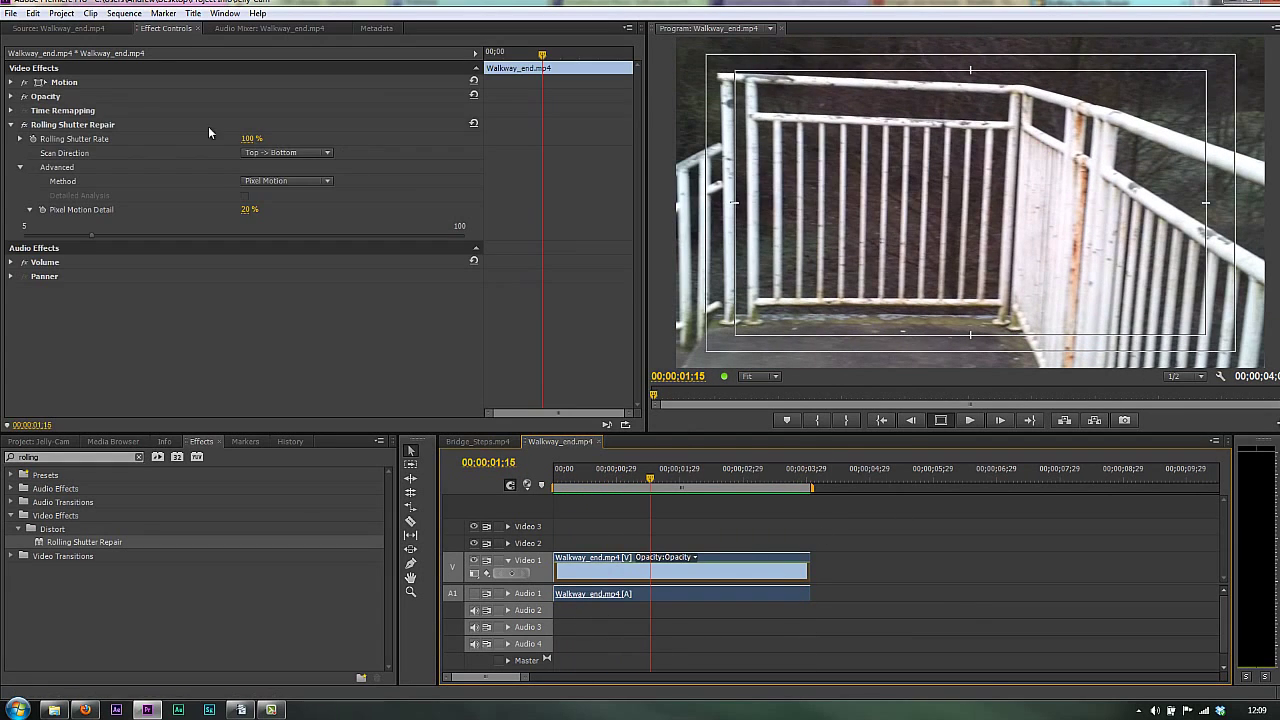
{"action": "left_click", "coordinate": [24, 125]}
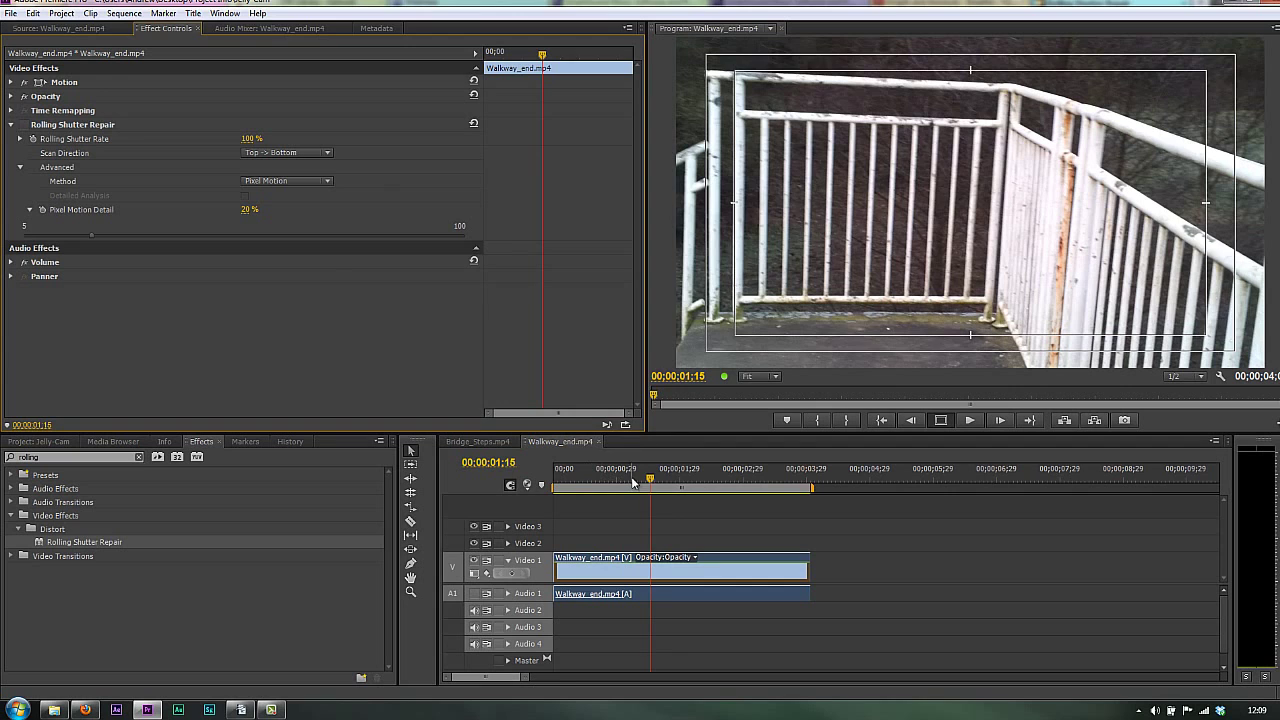
{"action": "mouse_move", "coordinate": [650, 483]}
{"action": "left_mouse_down"}
{"action": "mouse_move", "coordinate": [606, 490]}
{"action": "mouse_move", "coordinate": [627, 489]}
{"action": "left_mouse_up"}
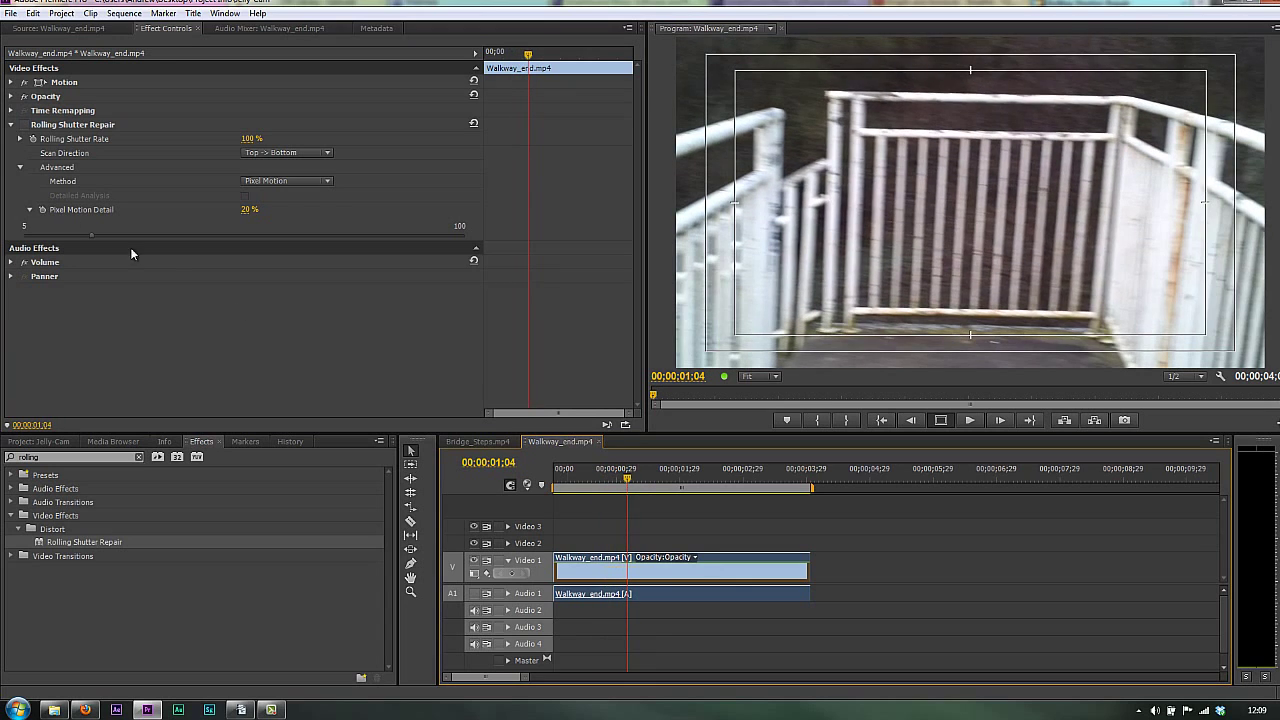
{"action": "left_click", "coordinate": [24, 124]}
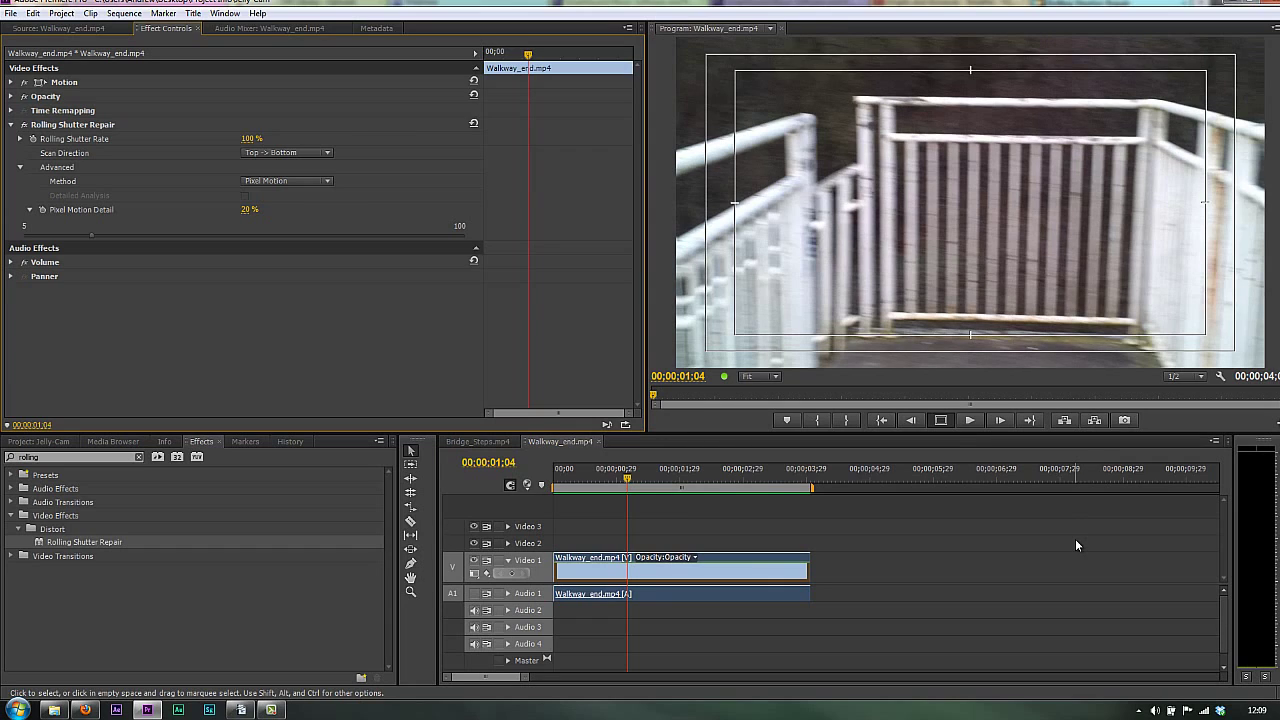
- Hide the Safe Margins guides and open the Rolling Shutter Repair Method dropdown
{"action": "left_click", "coordinate": [940, 420]}
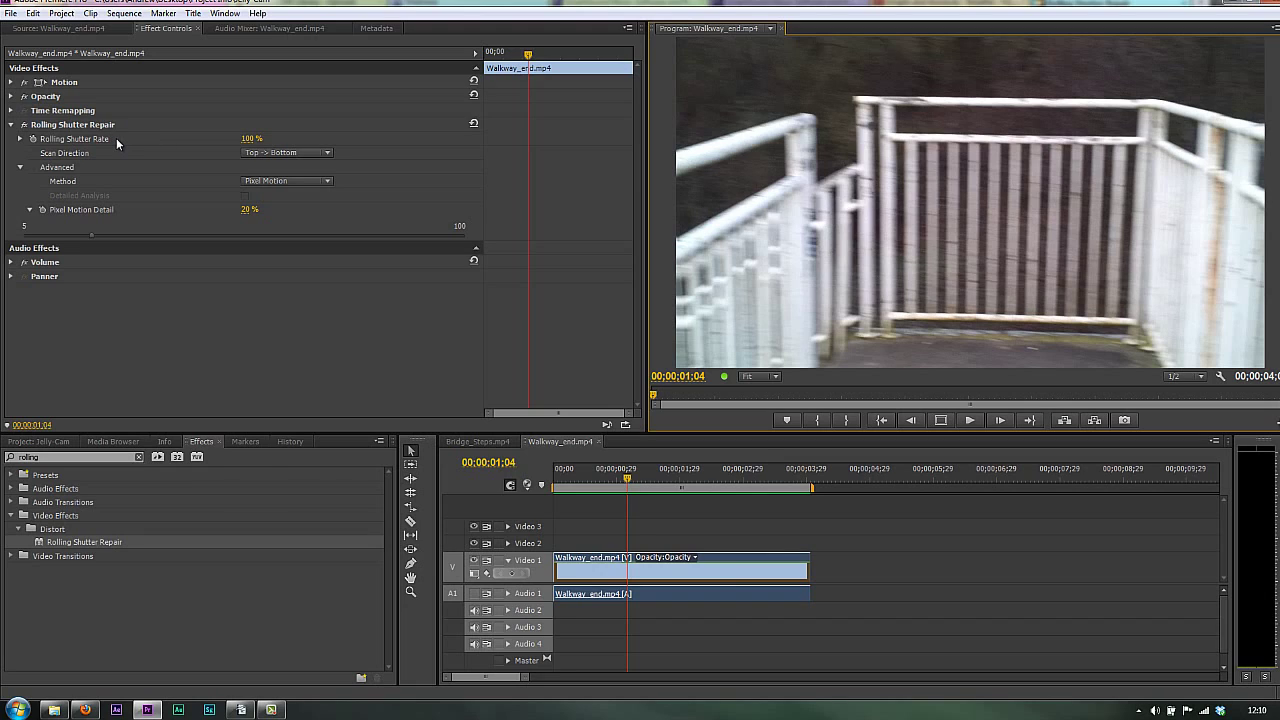
{"action": "left_click", "coordinate": [278, 181]}
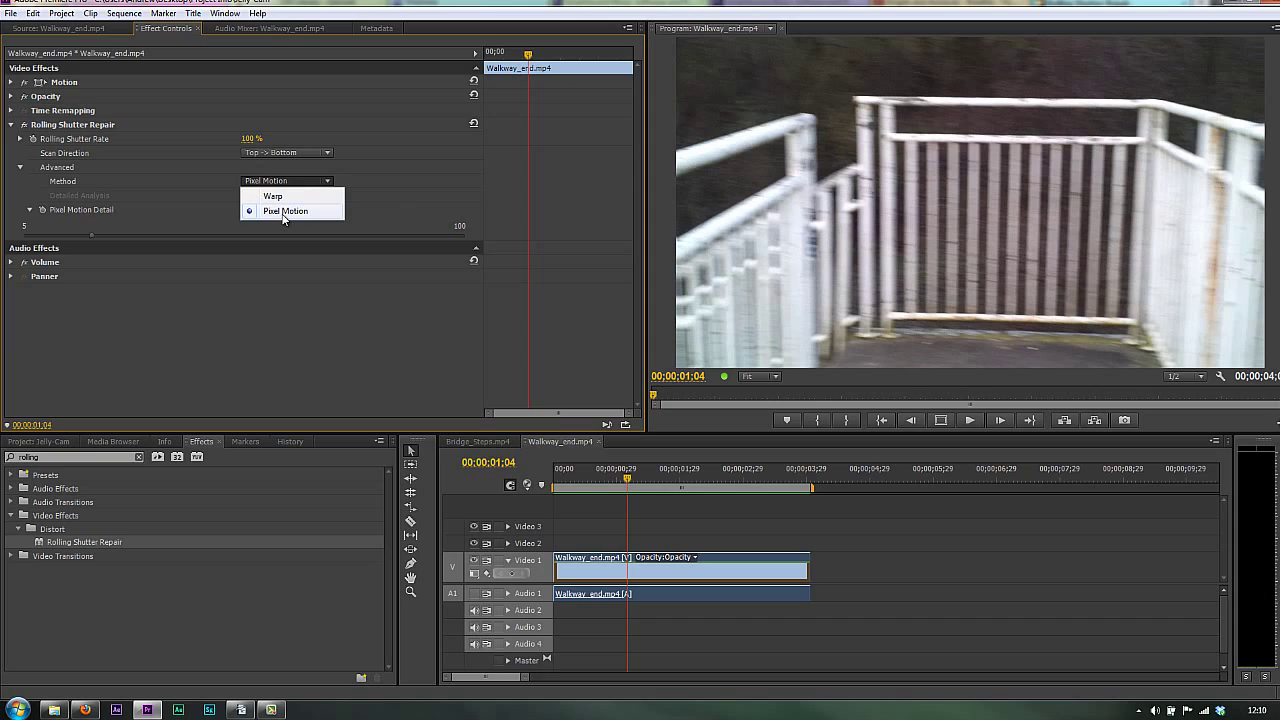
- Leave the Rolling Shutter Repair method on Pixel Motion and close its dropdown list
{"action": "left_click", "coordinate": [408, 196]}
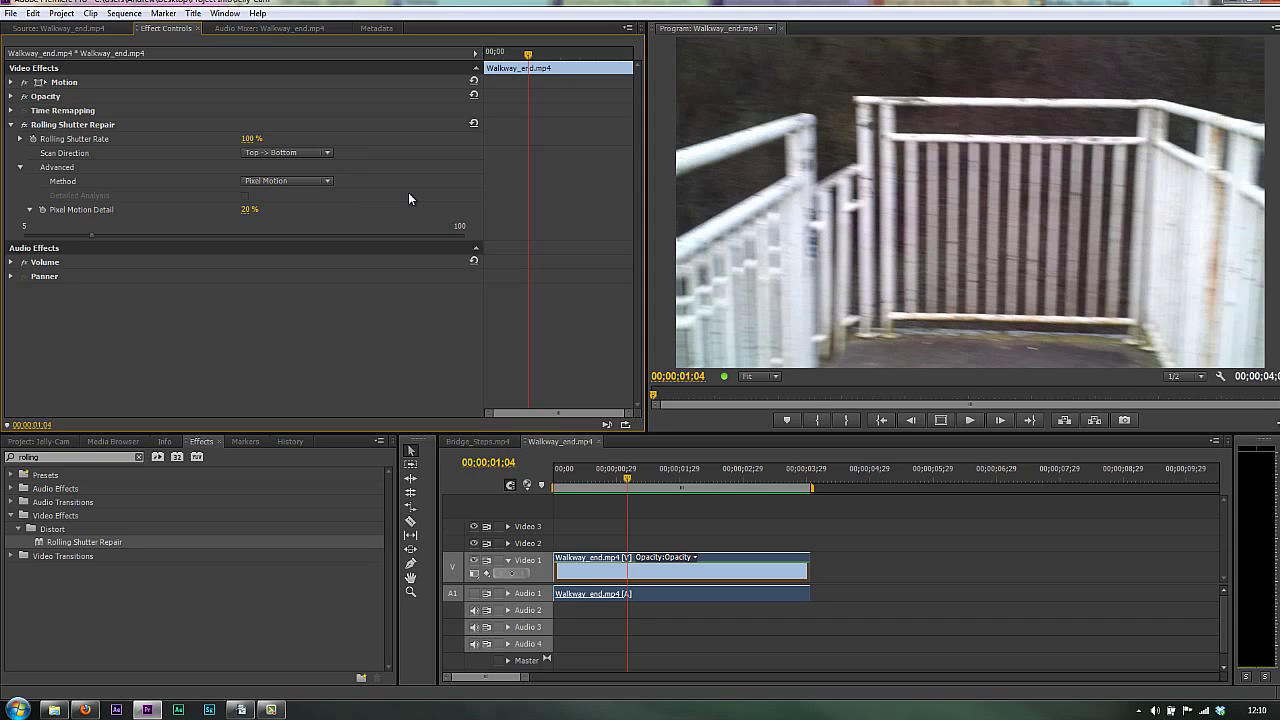